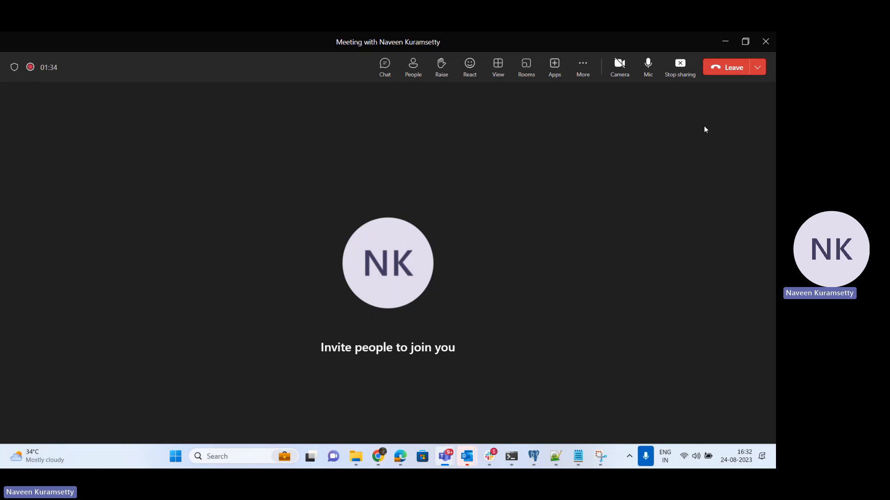
- Switch to Chrome and review the Aurora User Guide page on creating a DB cluster snapshot, including its AWS CLI examples
{"action": "left_click", "coordinate": [378, 457]}
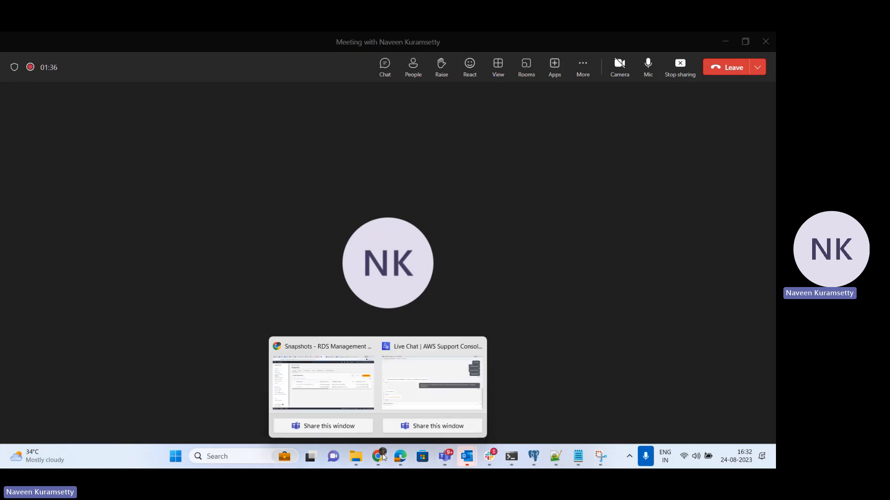
{"action": "left_click", "coordinate": [334, 403]}
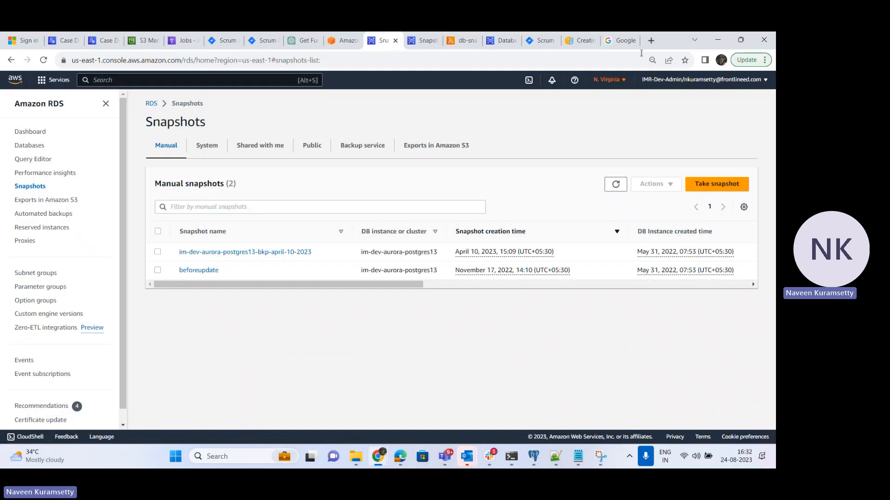
{"action": "left_click", "coordinate": [579, 40]}
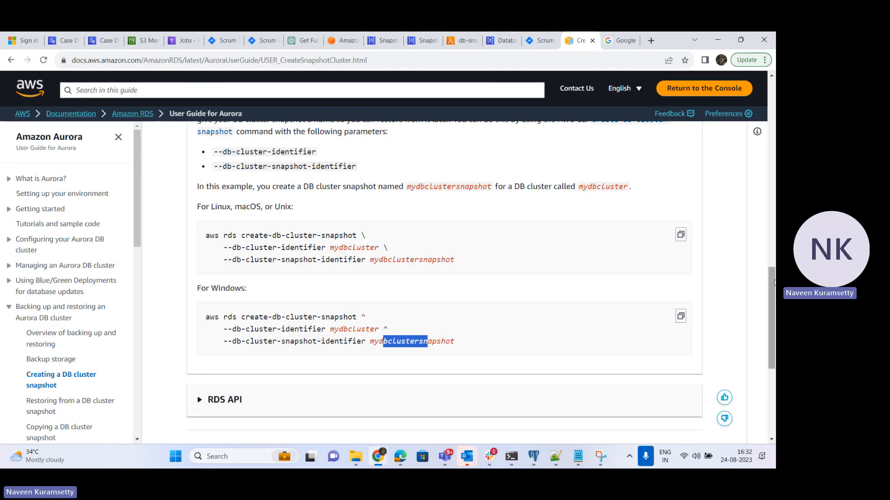
{"action": "mouse_move", "coordinate": [774, 284]}
{"action": "left_mouse_down"}
{"action": "mouse_move", "coordinate": [772, 81]}
{"action": "mouse_move", "coordinate": [775, 299]}
{"action": "left_mouse_up"}
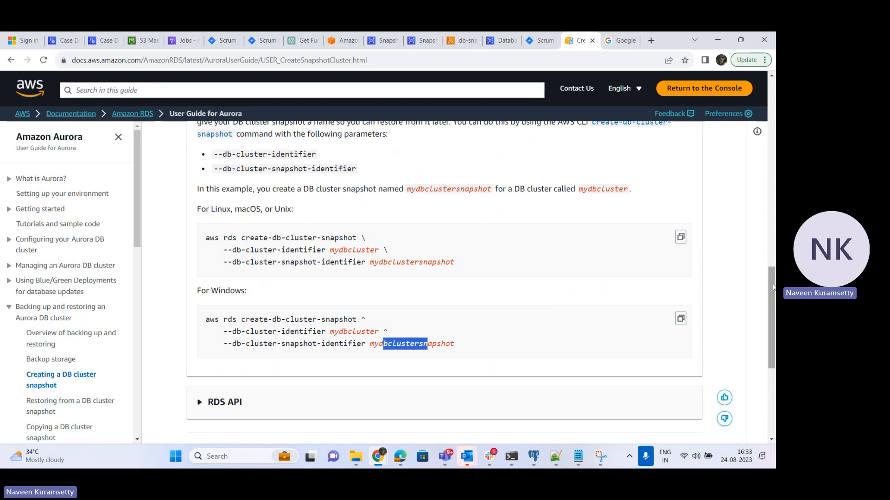
{"action": "left_click_drag", "start_coordinate": [775, 299], "coordinate": [772, 92]}
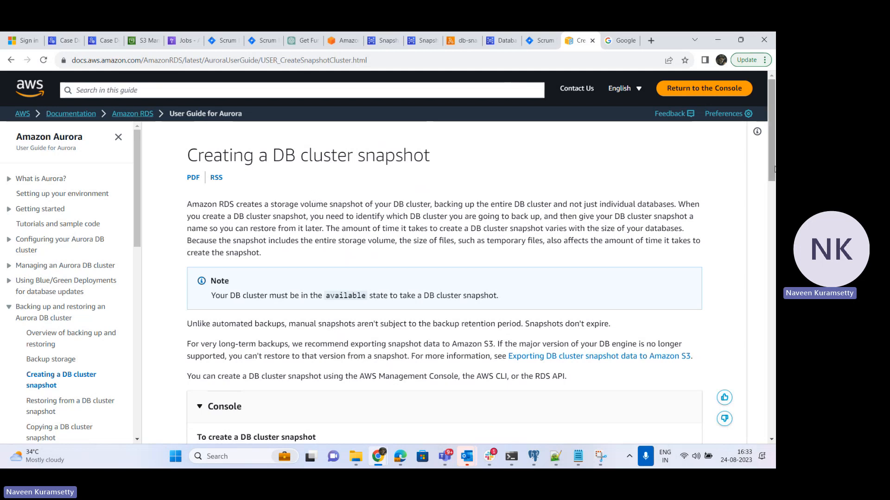
{"action": "left_click_drag", "start_coordinate": [773, 157], "coordinate": [326, 115]}
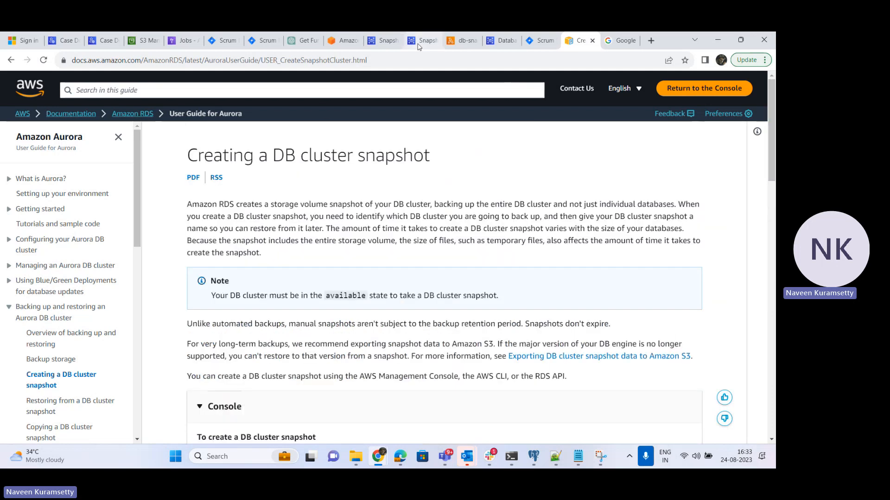
- Dismiss the credentials dialog in the AWS access portal and open Amazon RDS in the IMR-Dev-Admin management console for Team_IMR_Dev
{"action": "left_click", "coordinate": [339, 40]}
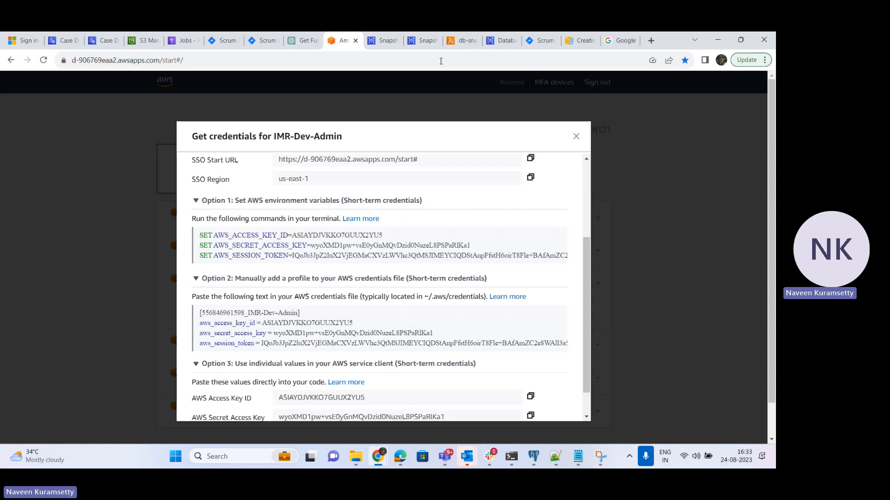
{"action": "left_click", "coordinate": [576, 136]}
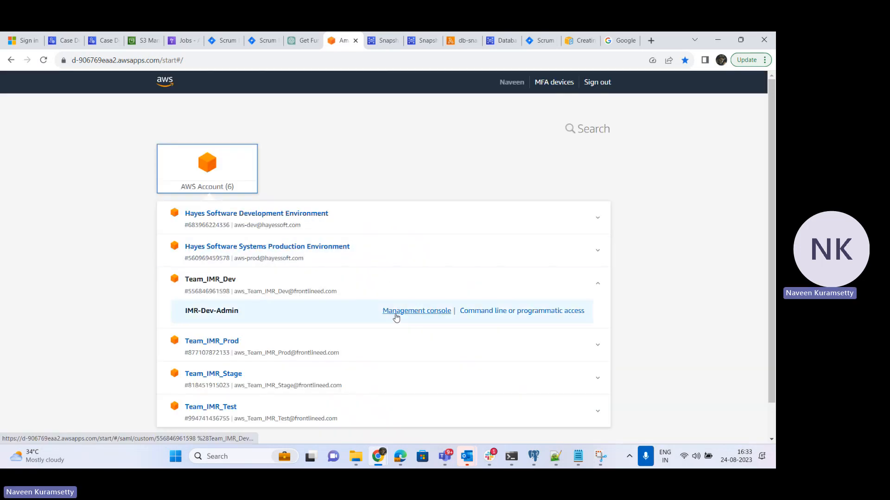
{"action": "left_click", "coordinate": [417, 311]}
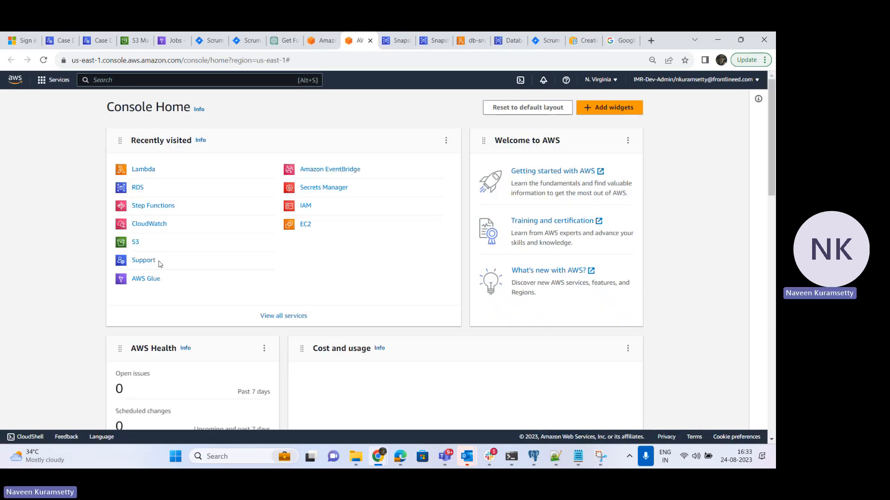
{"action": "left_click", "coordinate": [137, 190]}
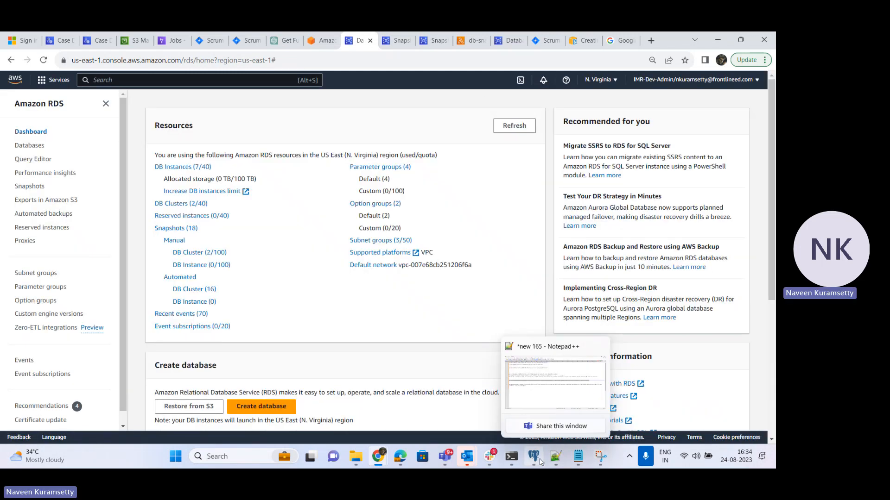
- Switch to pgAdmin, collapse the DEV server's database tree, and return to the RDS console in Chrome
{"action": "left_click", "coordinate": [537, 462]}
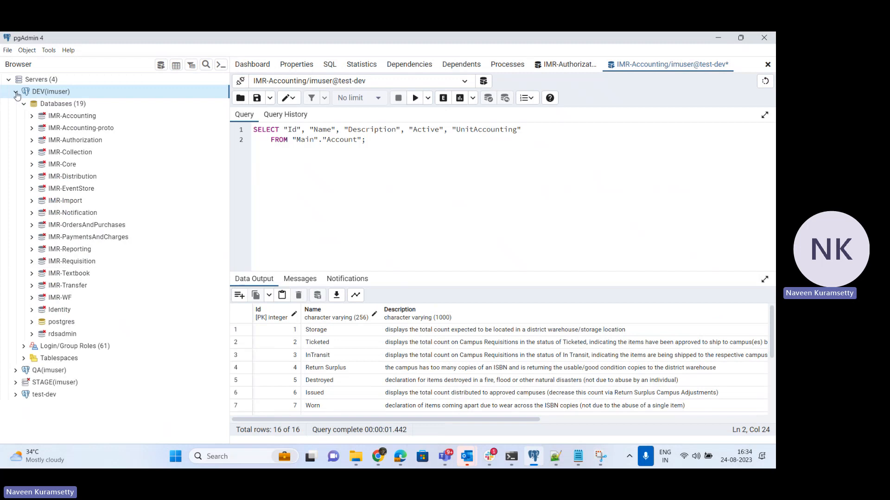
{"action": "left_click", "coordinate": [16, 93]}
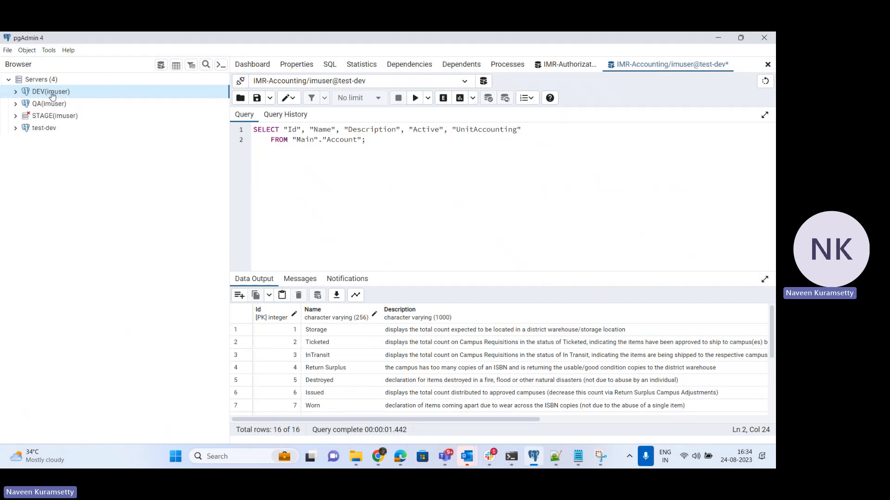
{"action": "left_click", "coordinate": [722, 39]}
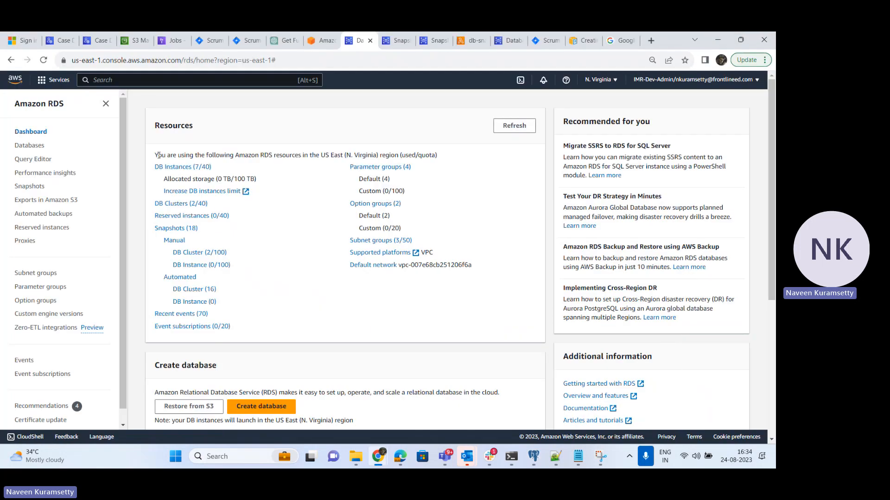
- List the RDS databases and compare the im-dev-aurora-postgres13 identifier with the host address in the DEV server's pgAdmin connection properties
{"action": "left_click", "coordinate": [173, 170]}
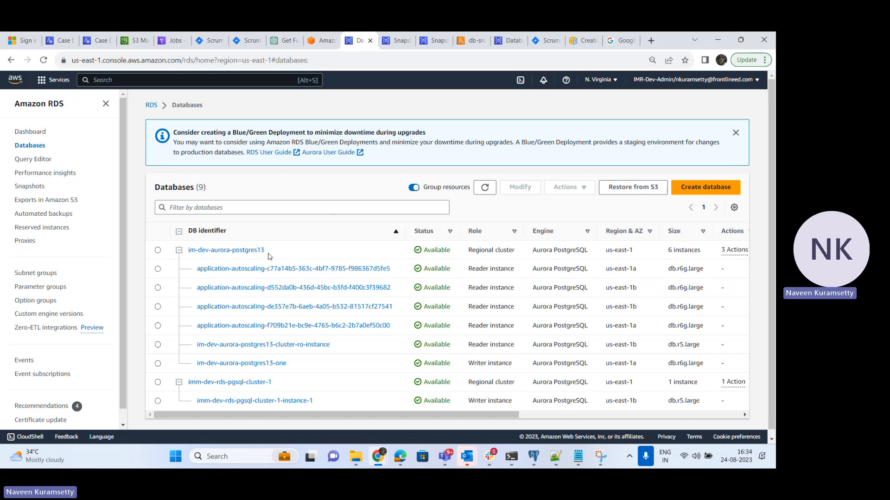
{"action": "left_click_drag", "start_coordinate": [269, 256], "coordinate": [185, 258]}
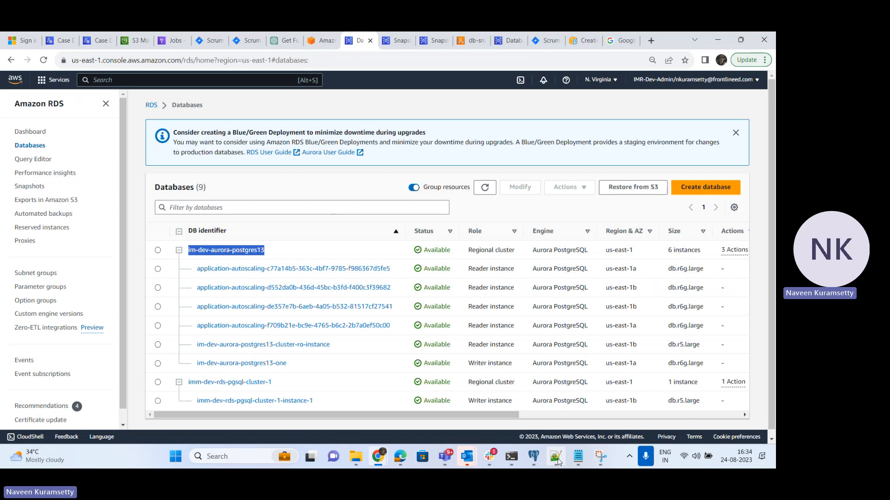
{"action": "left_click", "coordinate": [533, 457]}
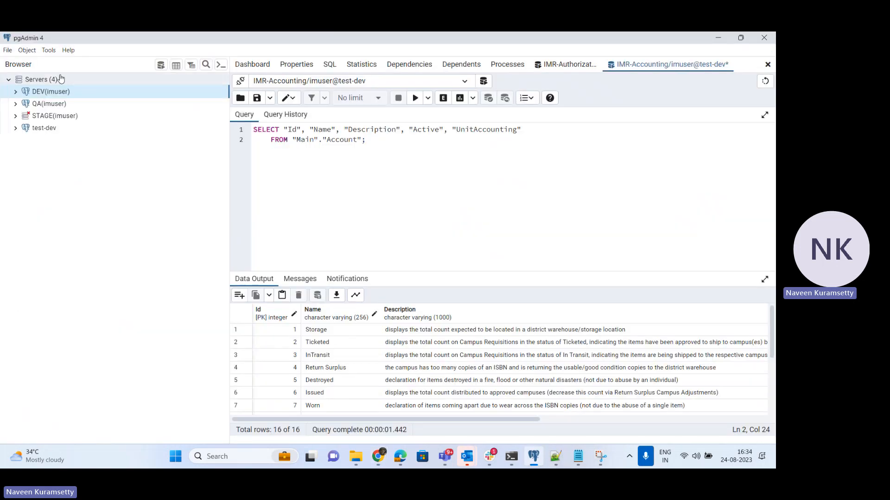
{"action": "right_click", "coordinate": [58, 96]}
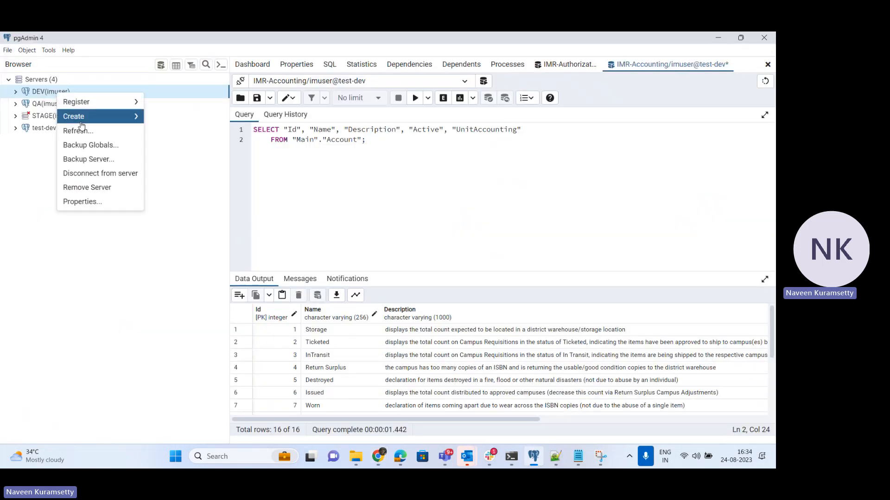
{"action": "left_click", "coordinate": [87, 207]}
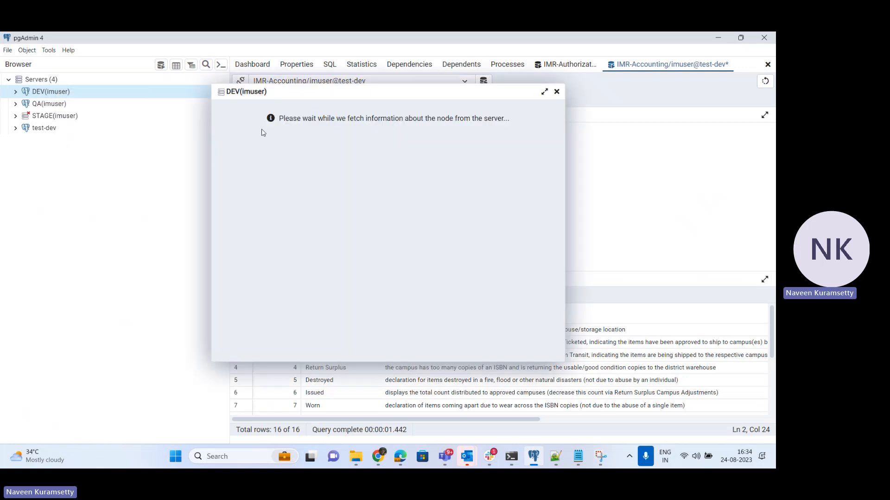
{"action": "left_click", "coordinate": [283, 108]}
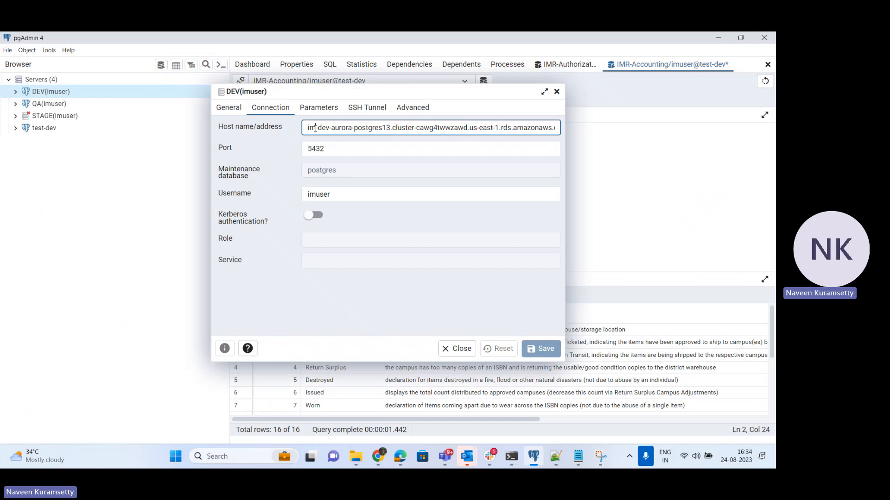
{"action": "left_click_drag", "start_coordinate": [315, 128], "coordinate": [457, 124]}
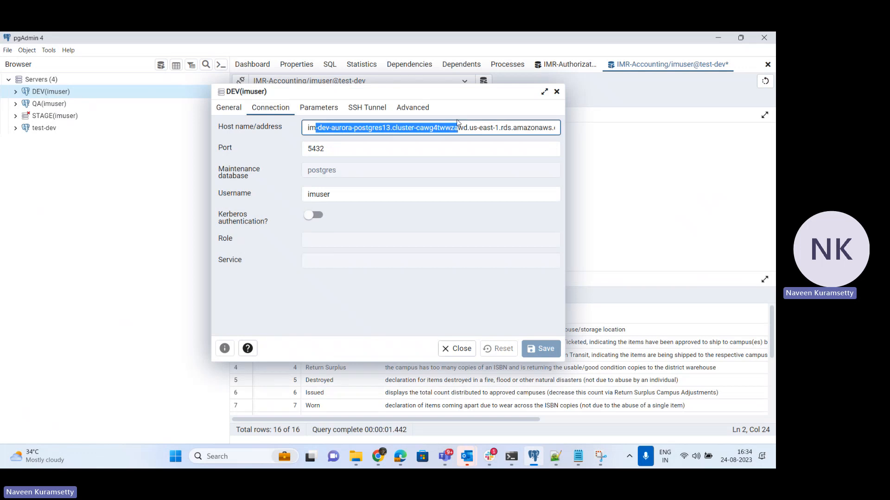
{"action": "left_click", "coordinate": [557, 91]}
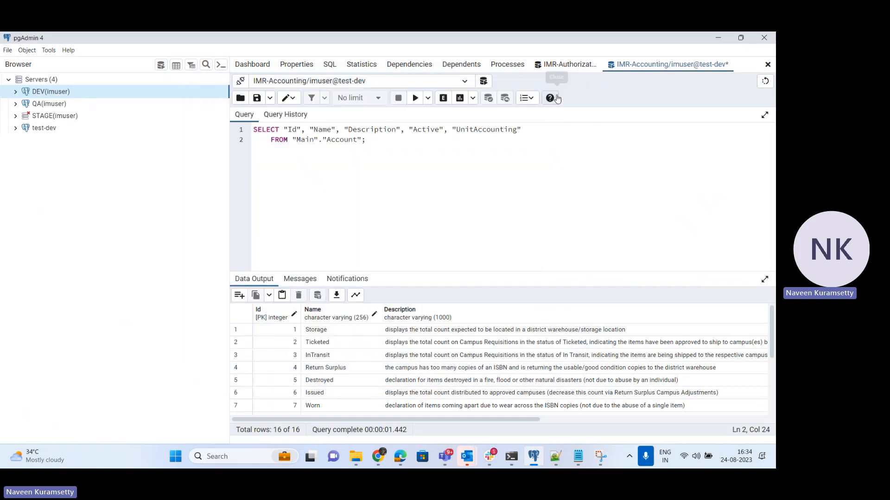
{"action": "left_click", "coordinate": [718, 36]}
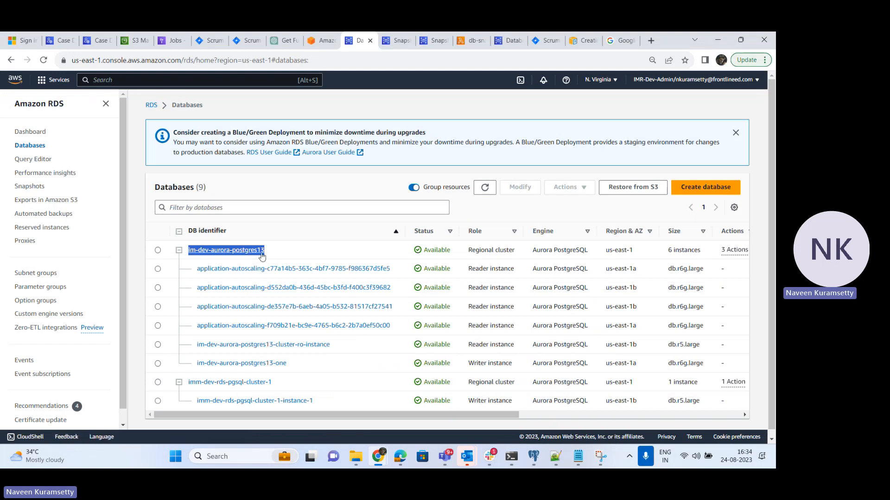
- Take a manual RDS snapshot of im-dev-aurora-postgres13 named test-snapshot
{"action": "left_click", "coordinate": [29, 187]}
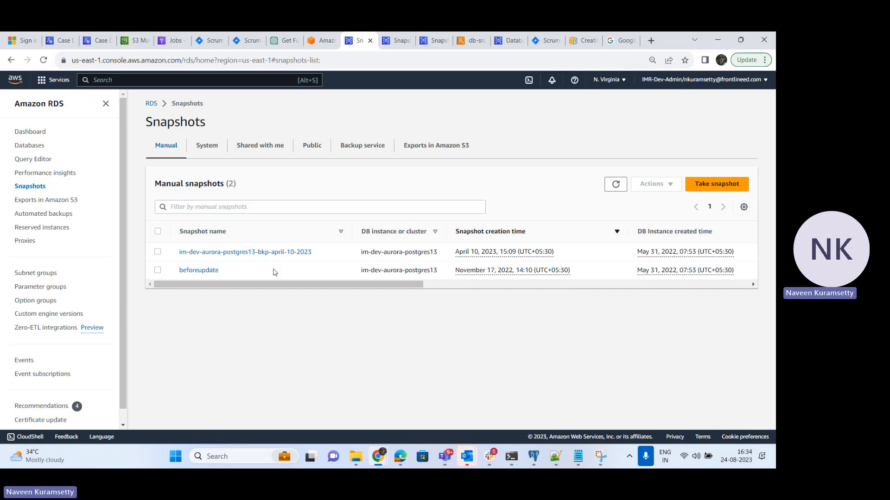
{"action": "left_click", "coordinate": [701, 185]}
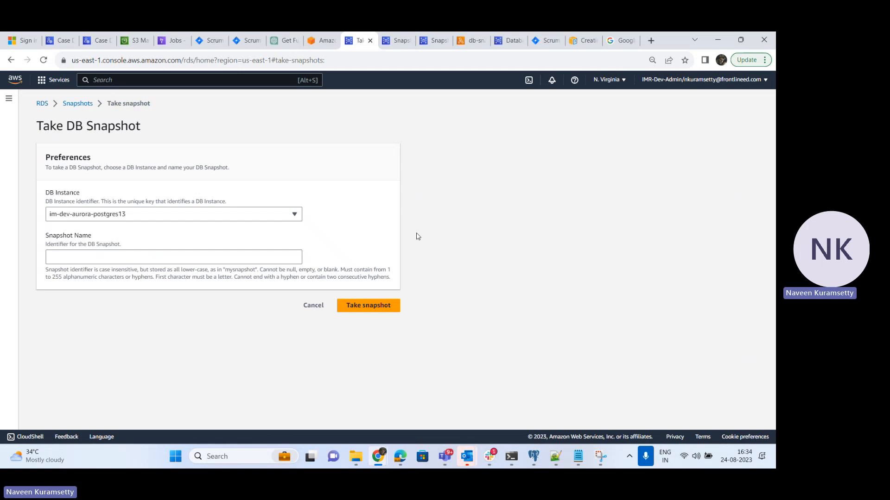
{"action": "left_click", "coordinate": [277, 255]}
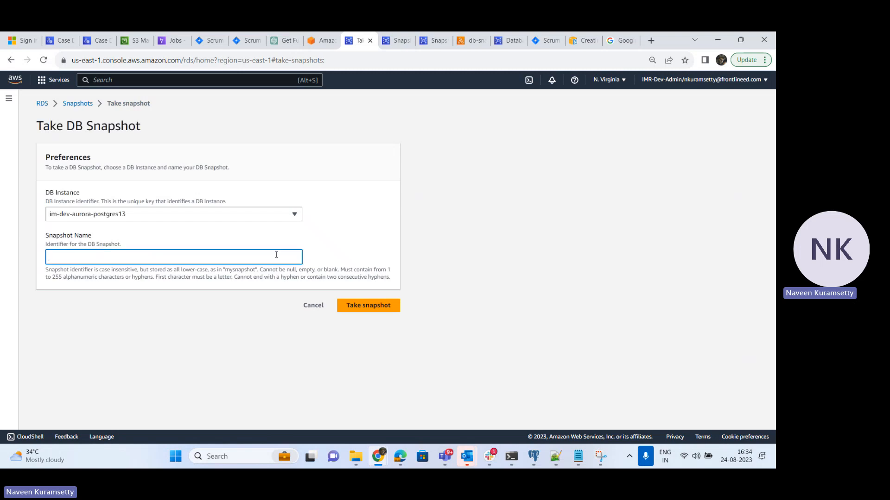
{"action": "left_click", "coordinate": [295, 215]}
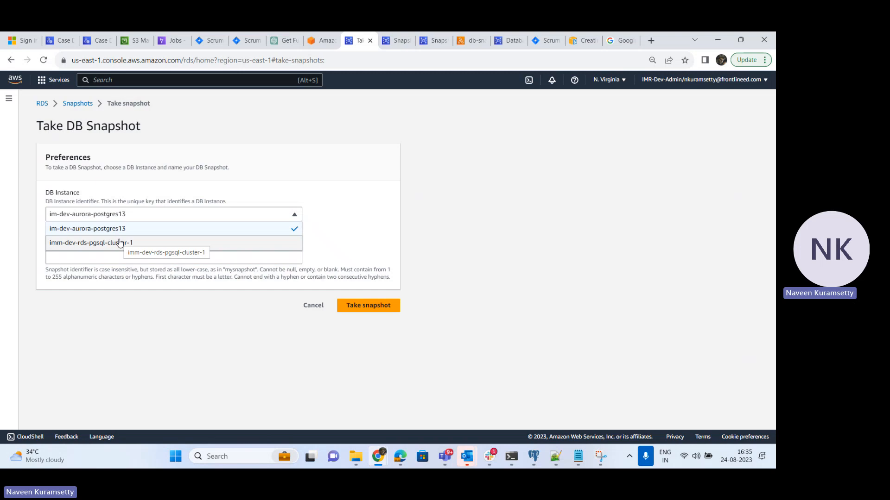
{"action": "left_click", "coordinate": [186, 181]}
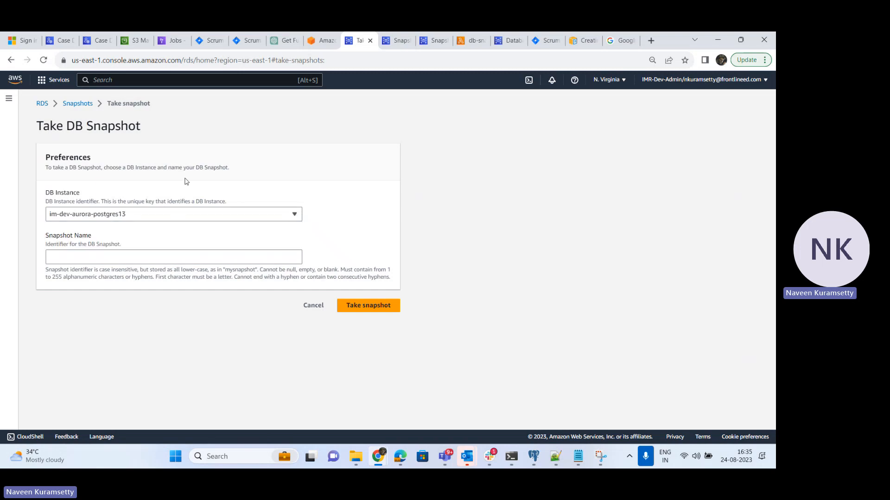
{"action": "left_click", "coordinate": [116, 259]}
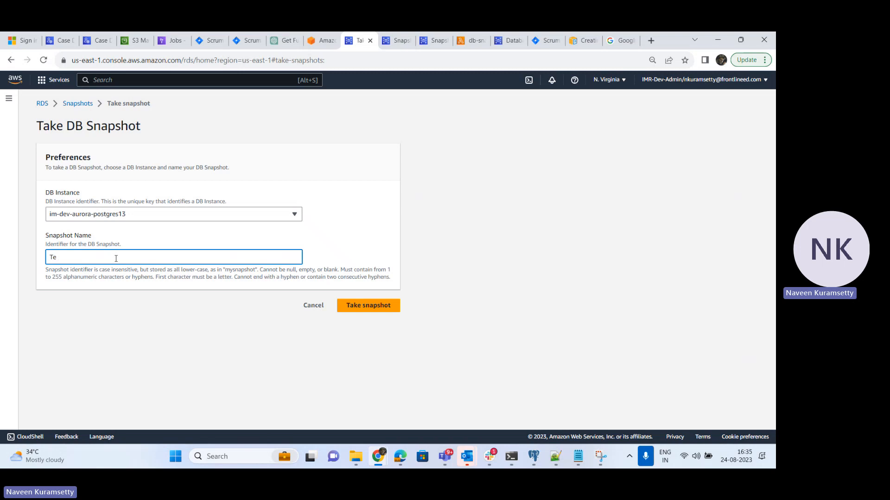
{"action": "type", "text": "test-snapshot"}
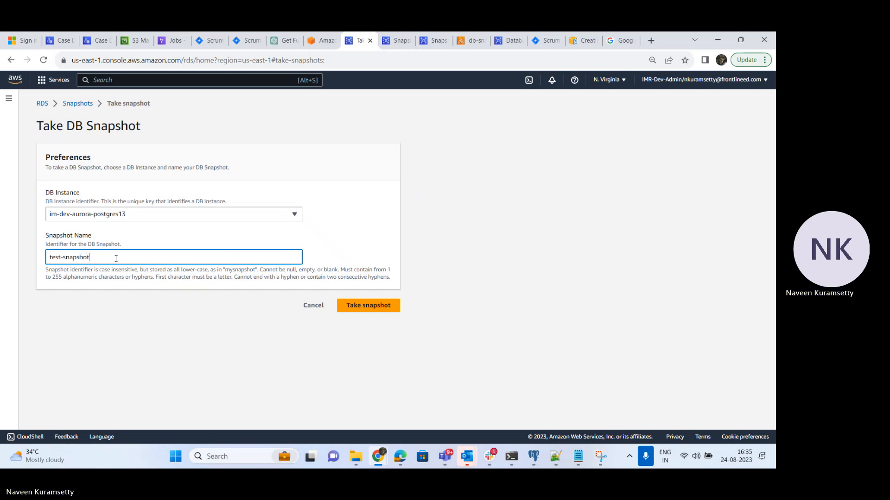
{"action": "left_click", "coordinate": [364, 306]}
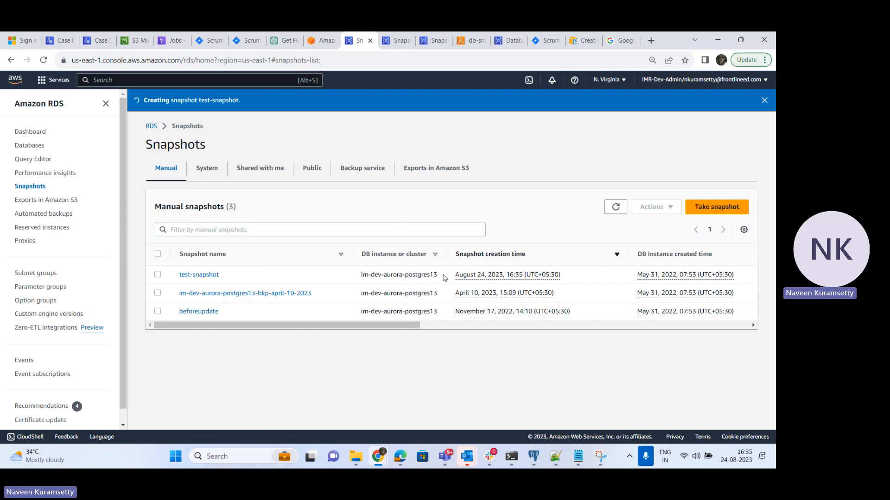
- Check the source cluster and creation time of test-snapshot in the manual snapshots list, and open its details
{"action": "left_click_drag", "start_coordinate": [444, 277], "coordinate": [353, 277]}
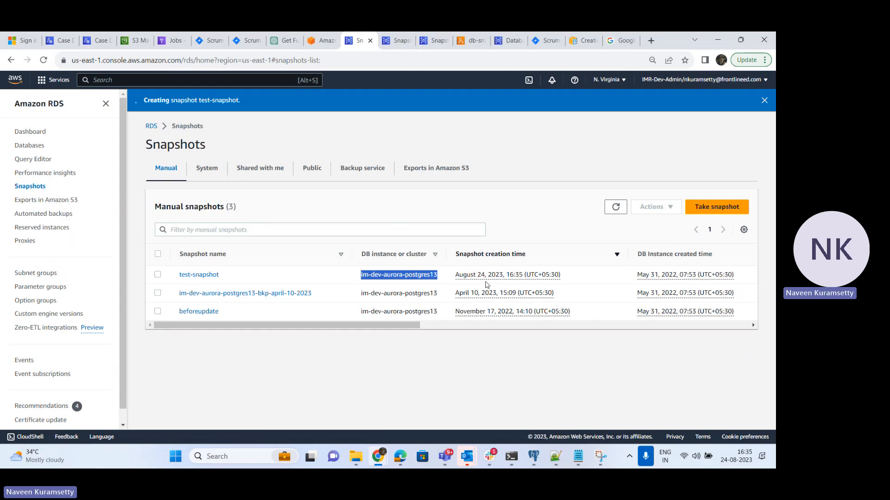
{"action": "left_click", "coordinate": [566, 278]}
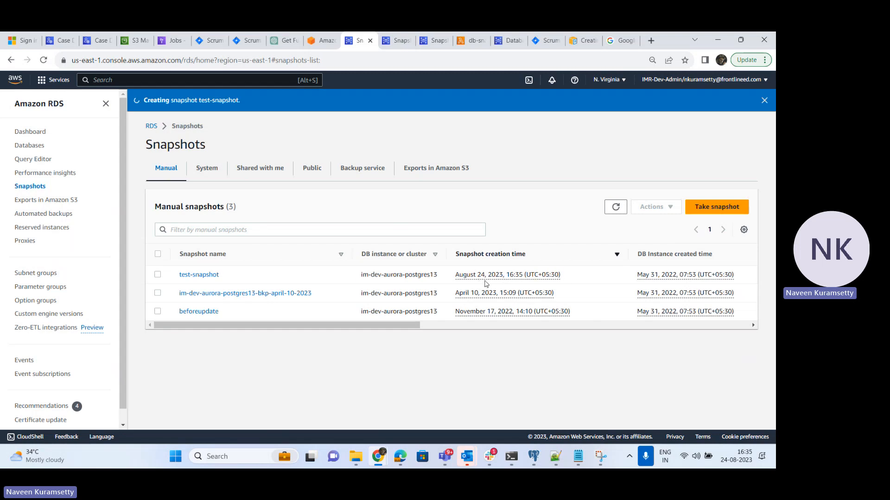
{"action": "triple_click", "coordinate": [463, 283]}
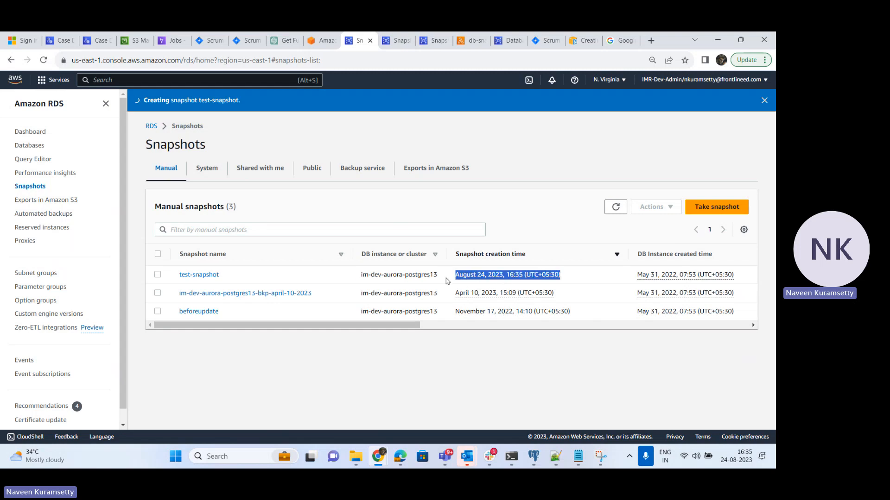
{"action": "left_click", "coordinate": [272, 392]}
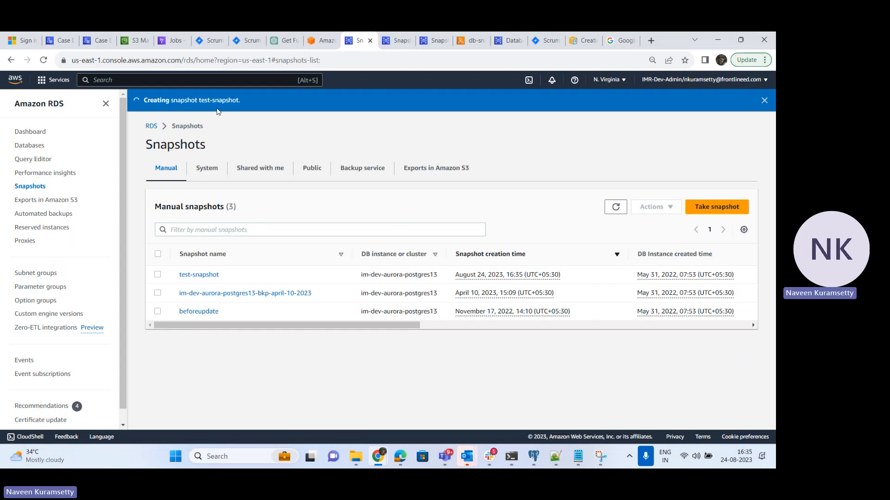
{"action": "left_click", "coordinate": [214, 276]}
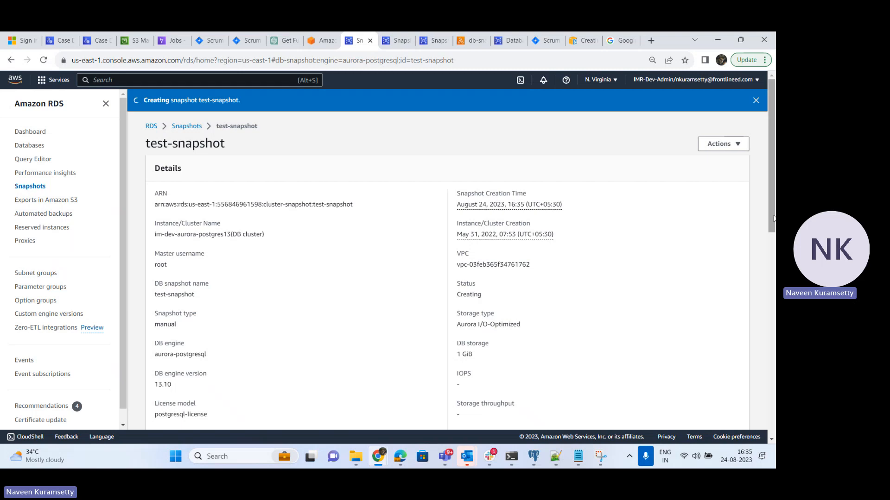
- Leave the test-snapshot details and check the status of the im-dev-aurora-postgres13 cluster in the RDS databases list
{"action": "left_click_drag", "start_coordinate": [772, 207], "coordinate": [764, 134]}
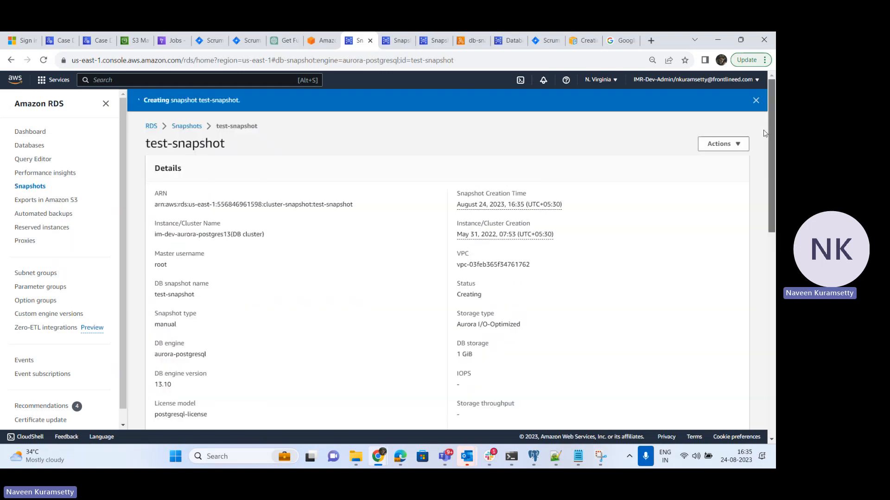
{"action": "left_click", "coordinate": [181, 127]}
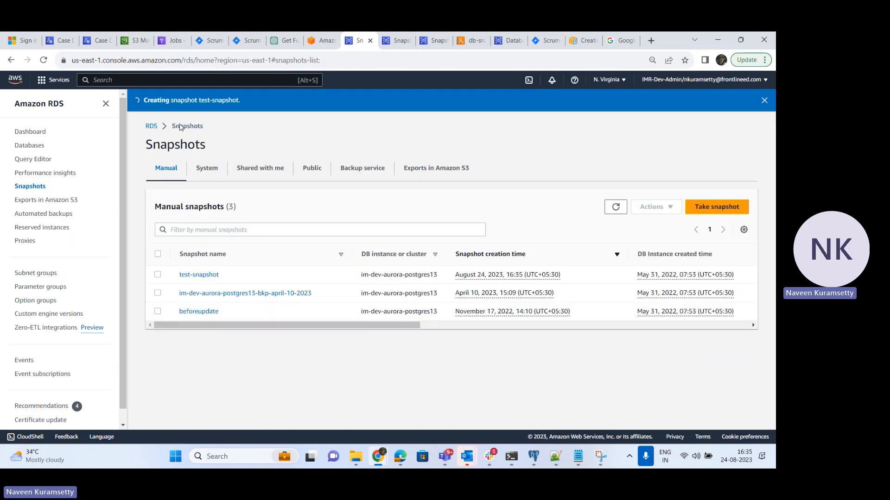
{"action": "left_click", "coordinate": [31, 146]}
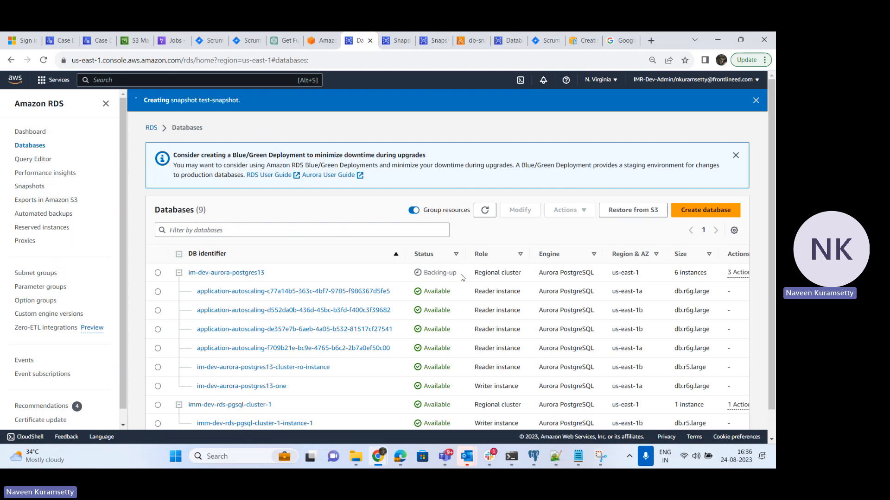
{"action": "left_click_drag", "start_coordinate": [461, 276], "coordinate": [424, 273]}
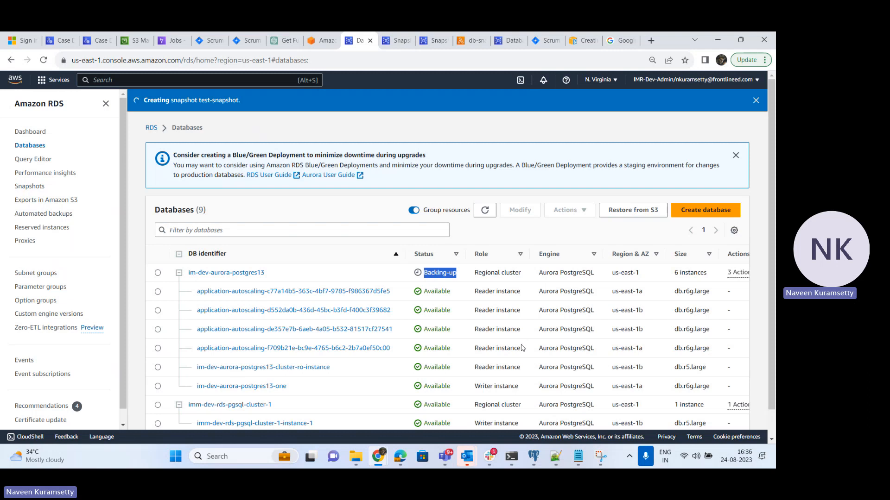
- Switch to Command Prompt and clear the earlier output with cls
{"action": "mouse_move", "coordinate": [515, 459]}
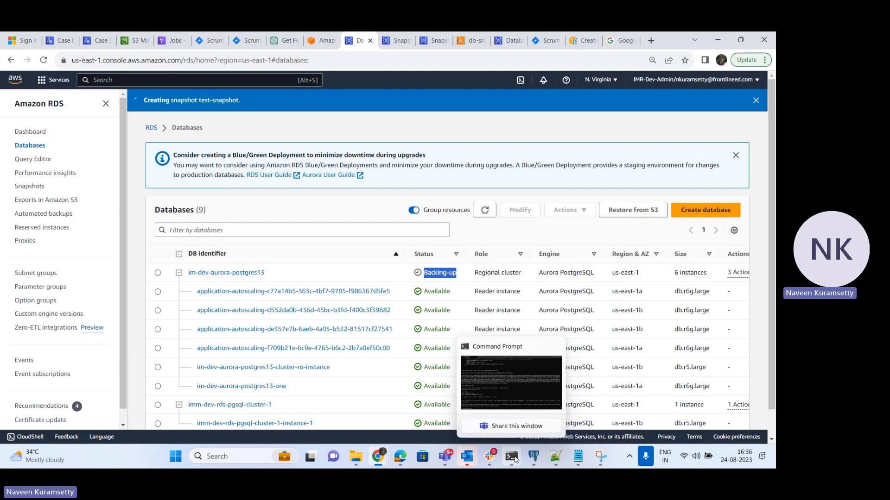
{"action": "left_click", "coordinate": [502, 386]}
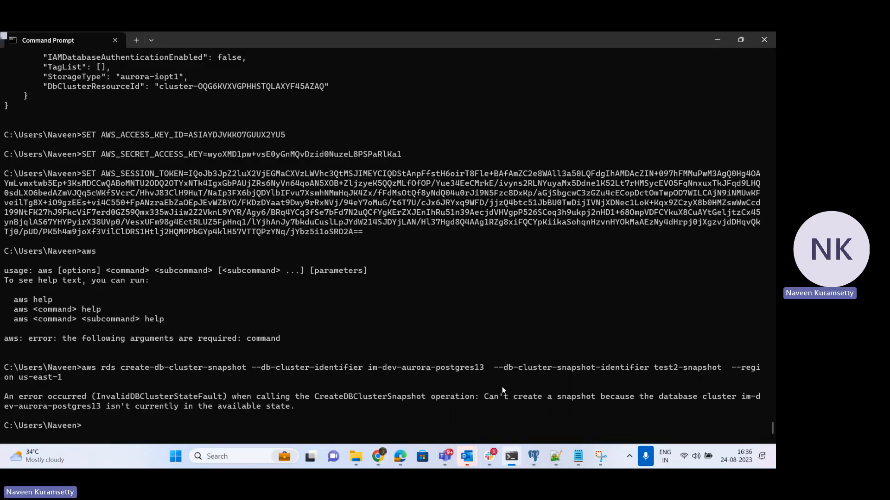
{"action": "type", "text": "cls"}
{"action": "key", "text": "Return"}
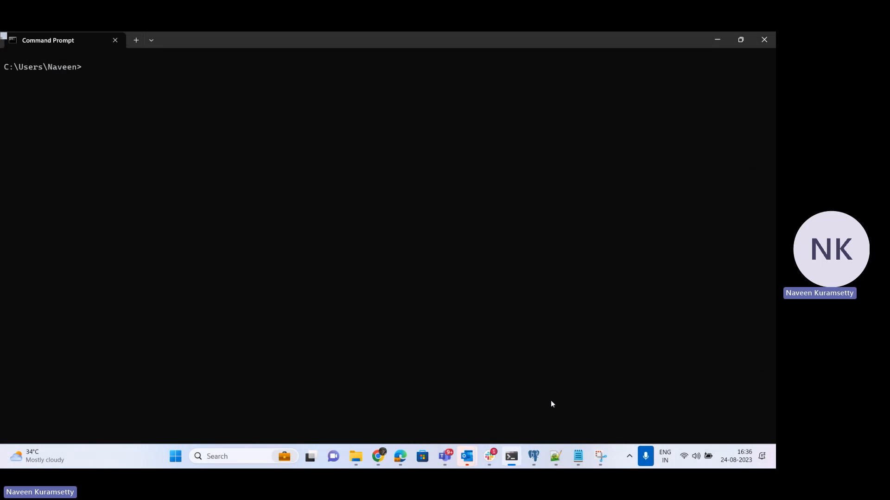
- In Chrome's AWS access portal, copy the Windows environment-variable commands with the short-term IMR-Dev-Admin credentials for Team_IMR_Dev
{"action": "left_click", "coordinate": [378, 456]}
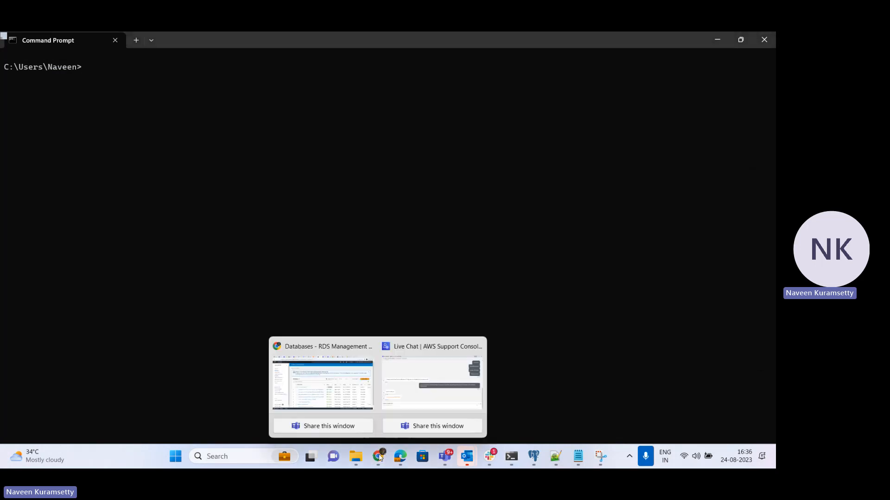
{"action": "left_click", "coordinate": [328, 405]}
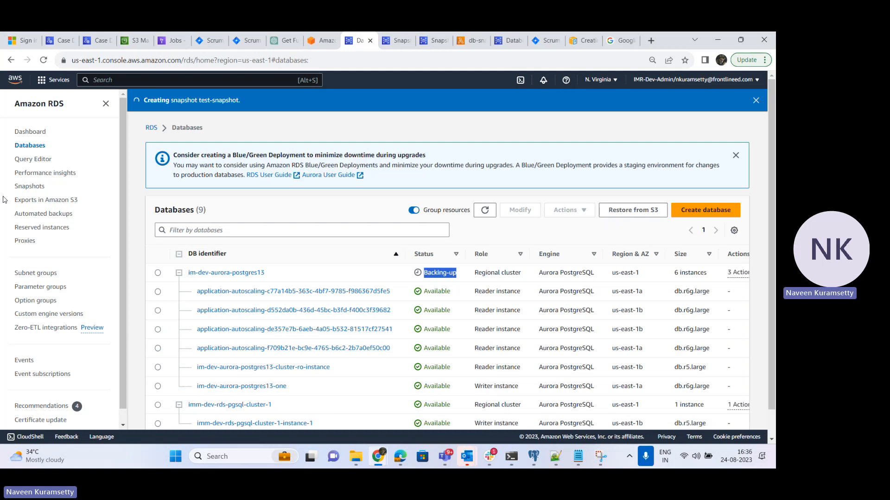
{"action": "left_click", "coordinate": [29, 186]}
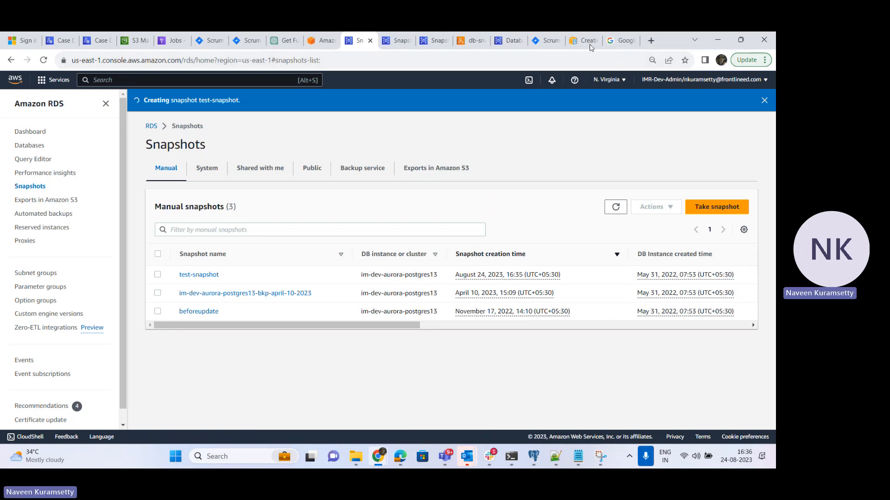
{"action": "left_click", "coordinate": [323, 41]}
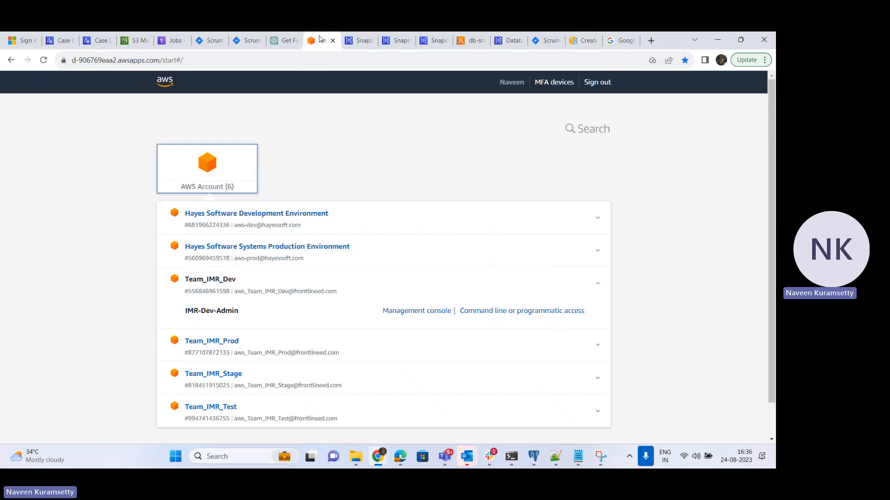
{"action": "left_click", "coordinate": [501, 315]}
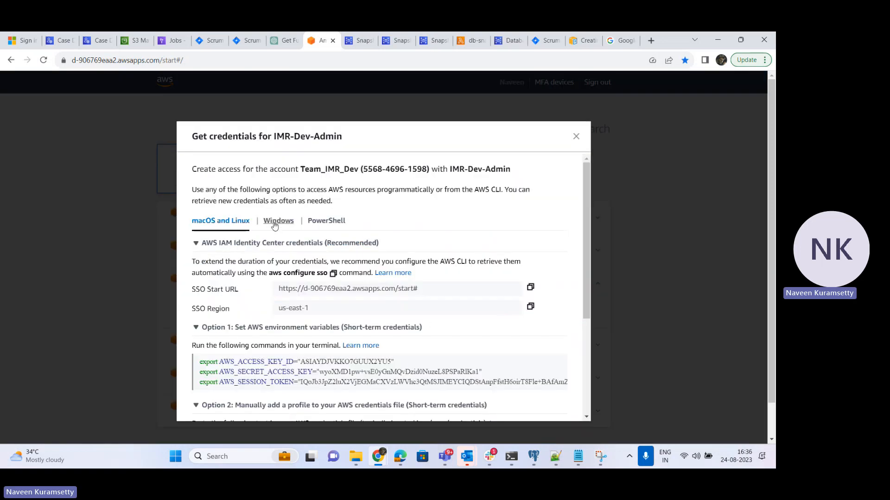
{"action": "left_click", "coordinate": [275, 222]}
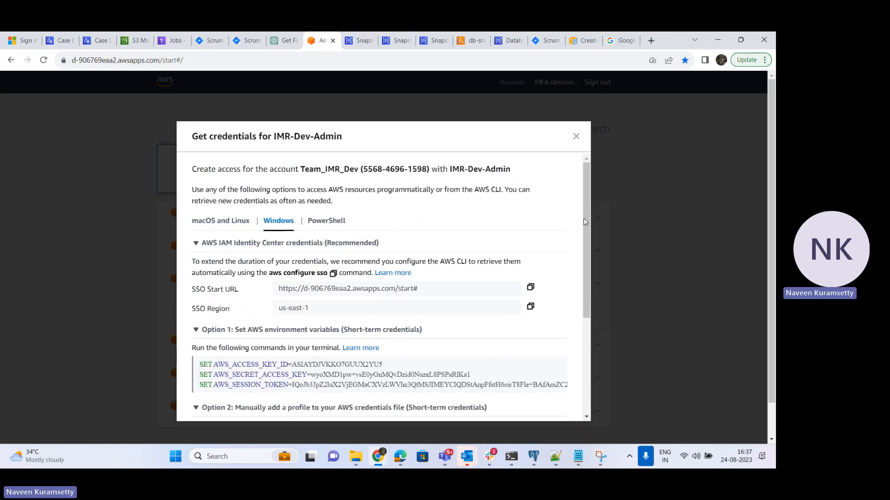
{"action": "left_click_drag", "start_coordinate": [583, 219], "coordinate": [585, 304]}
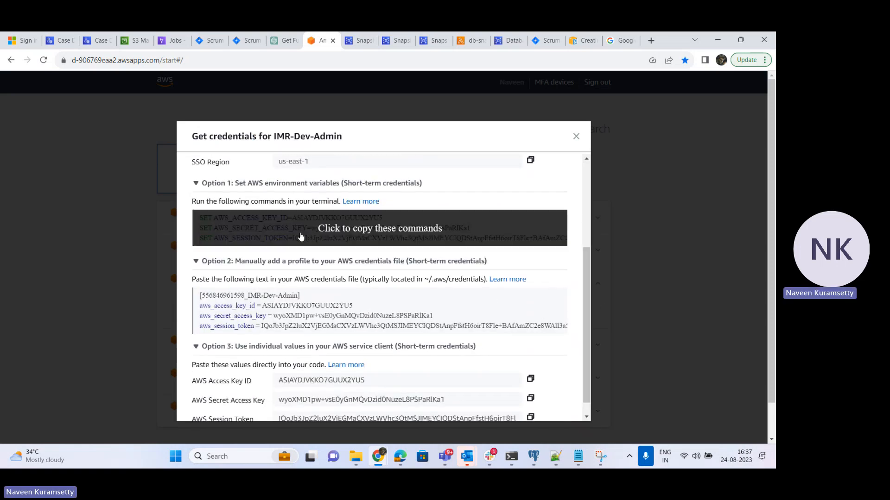
{"action": "left_click", "coordinate": [363, 233]}
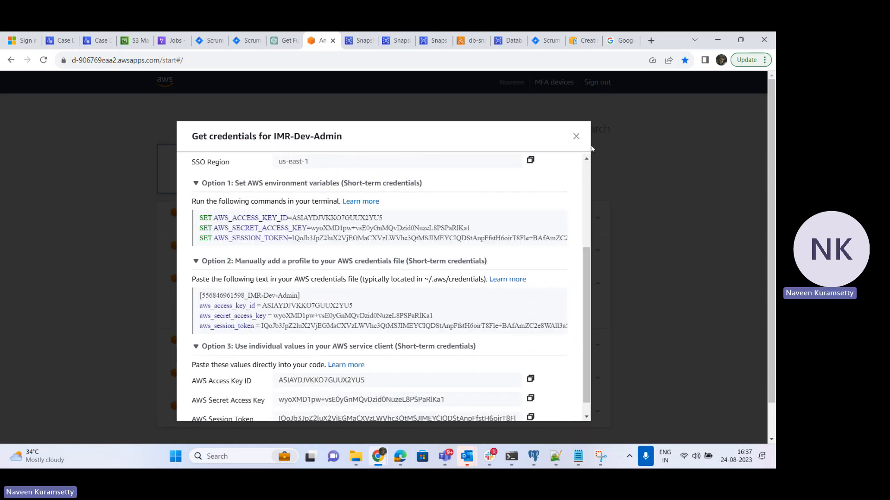
{"action": "left_click", "coordinate": [577, 137]}
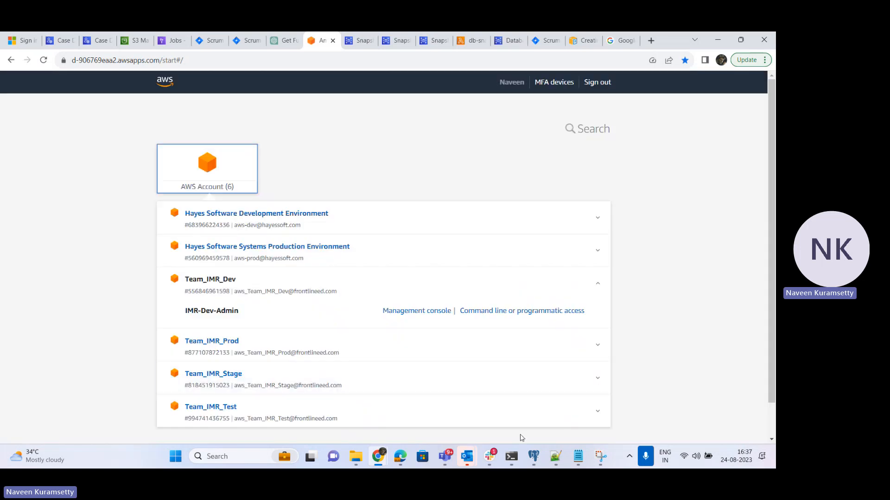
- Switch to Command Prompt and paste and run the SET commands for the AWS access key ID, secret access key and session token
{"action": "left_click", "coordinate": [517, 453]}
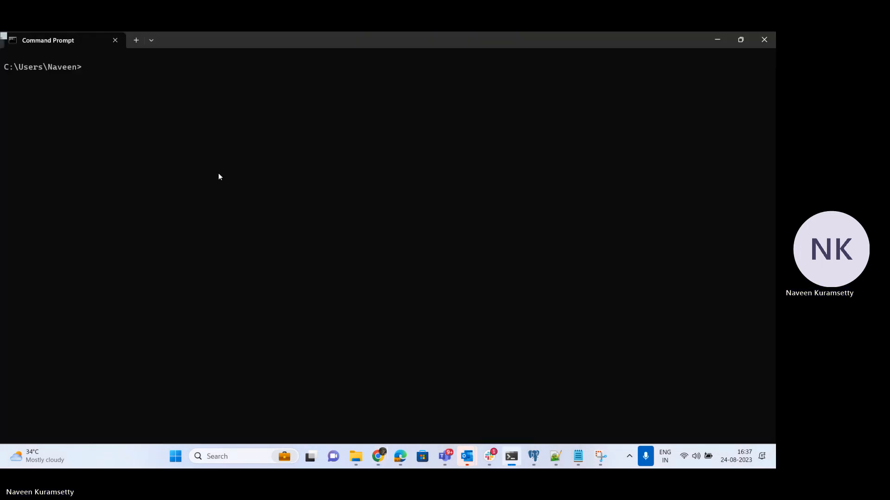
{"action": "key", "text": "ctrl+v"}
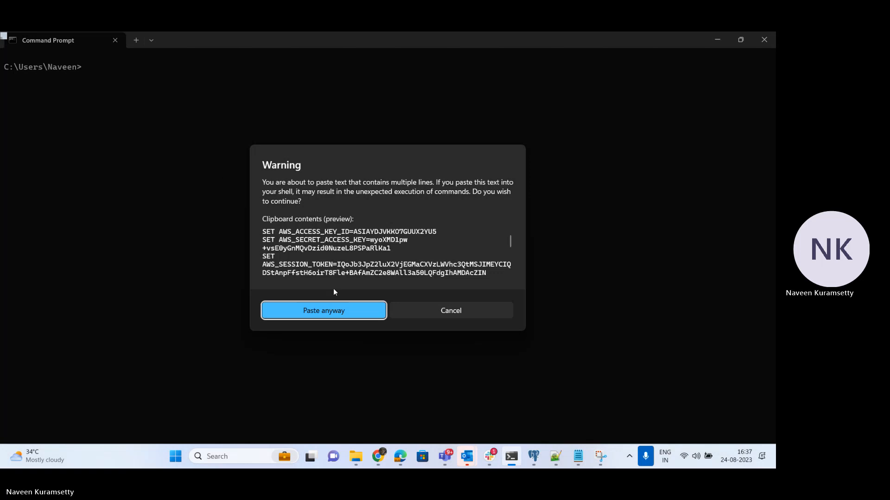
{"action": "left_click", "coordinate": [315, 308]}
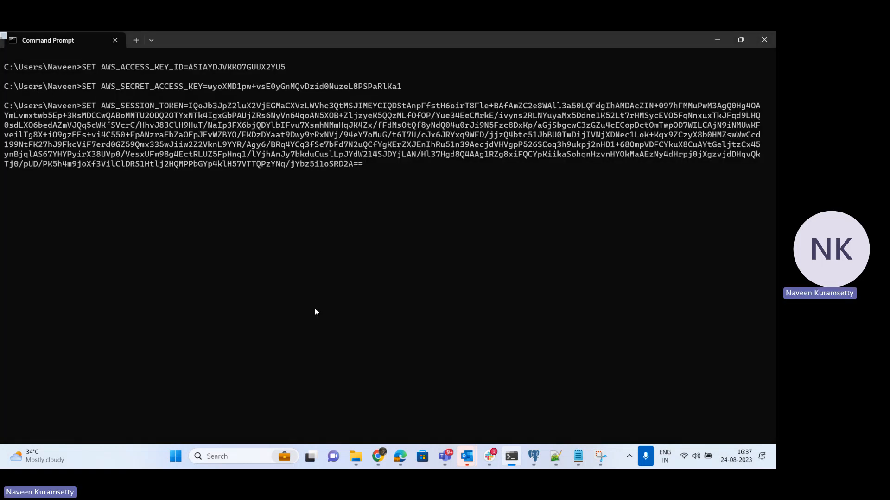
{"action": "key", "text": "Return"}
- Copy the aws rds create-db-cluster-snapshot command from Notepad++ and try running it in Command Prompt for im-dev-aurora-postgres13, test2-snapshot, us-east-1
{"action": "left_click", "coordinate": [554, 459]}
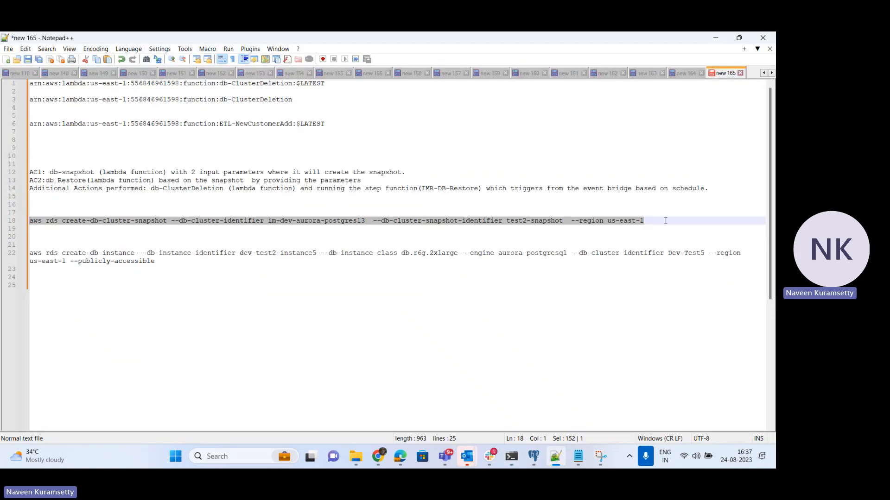
{"action": "left_click", "coordinate": [661, 221]}
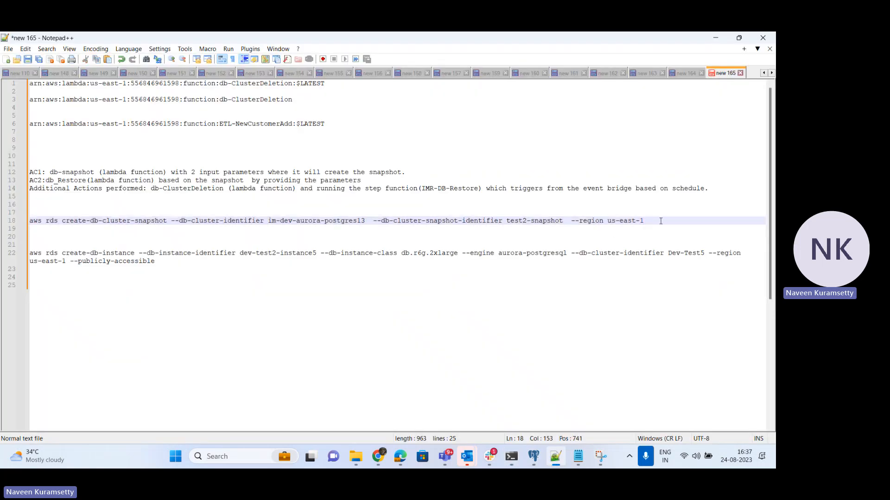
{"action": "left_click_drag", "start_coordinate": [661, 221], "coordinate": [24, 224]}
{"action": "key", "text": "ctrl+c"}
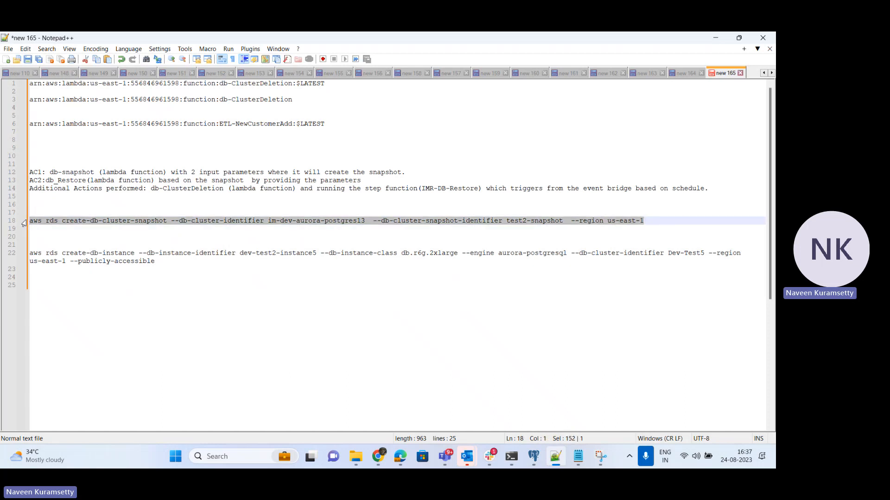
{"action": "key", "text": "alt+Tab"}
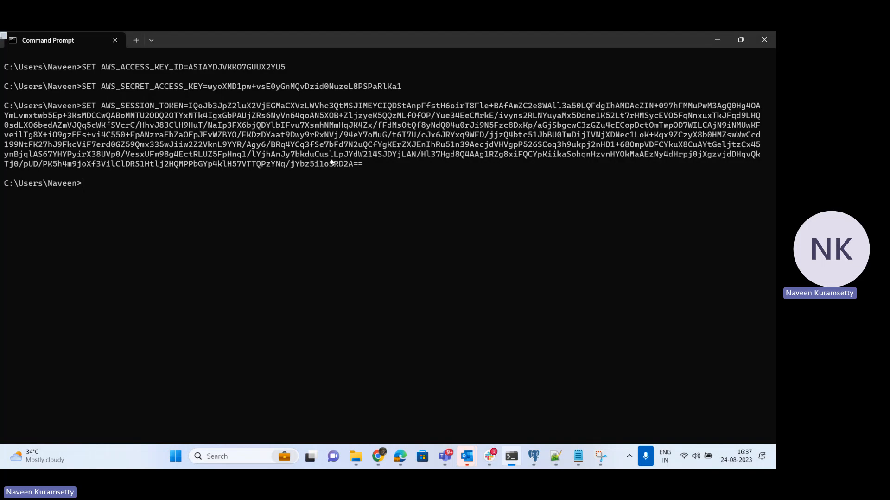
{"action": "key", "text": "ctrl+v"}
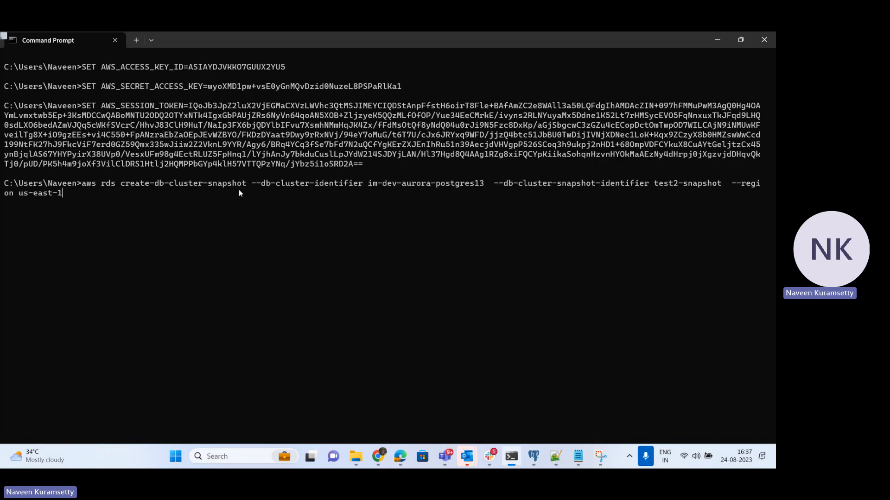
{"action": "key", "text": "Return"}
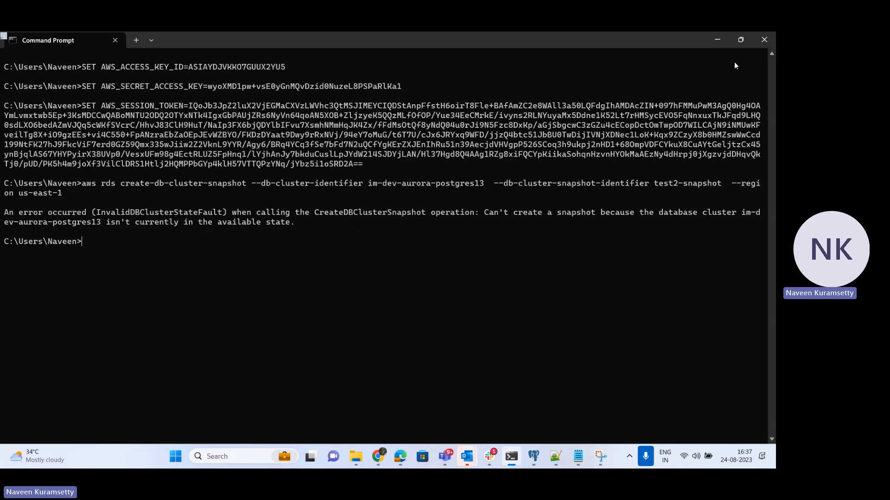
- Return to the RDS console in Chrome and recheck the status of im-dev-aurora-postgres13 in a reloaded databases list
{"action": "left_click", "coordinate": [717, 40]}
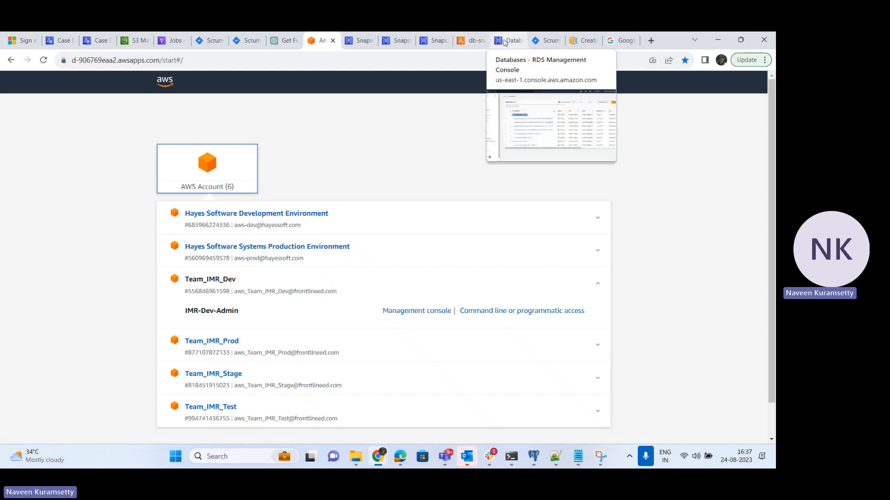
{"action": "left_click", "coordinate": [506, 42]}
{"action": "left_click", "coordinate": [402, 43]}
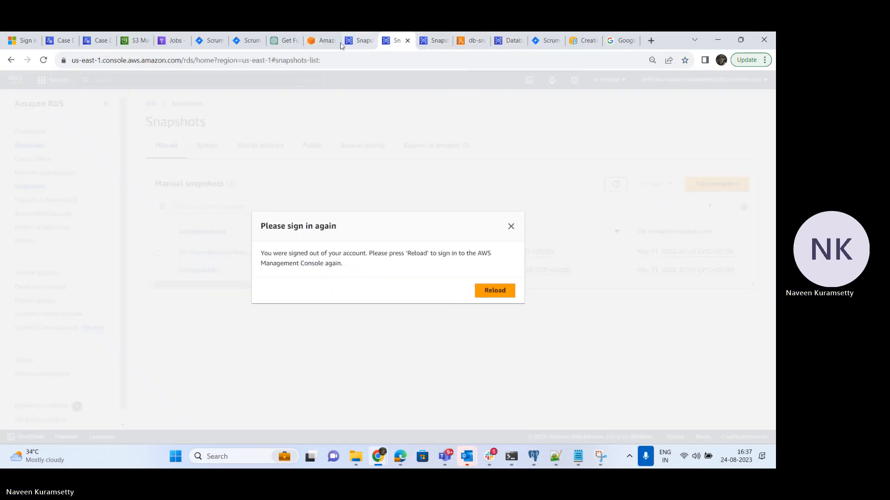
{"action": "left_click", "coordinate": [357, 41]}
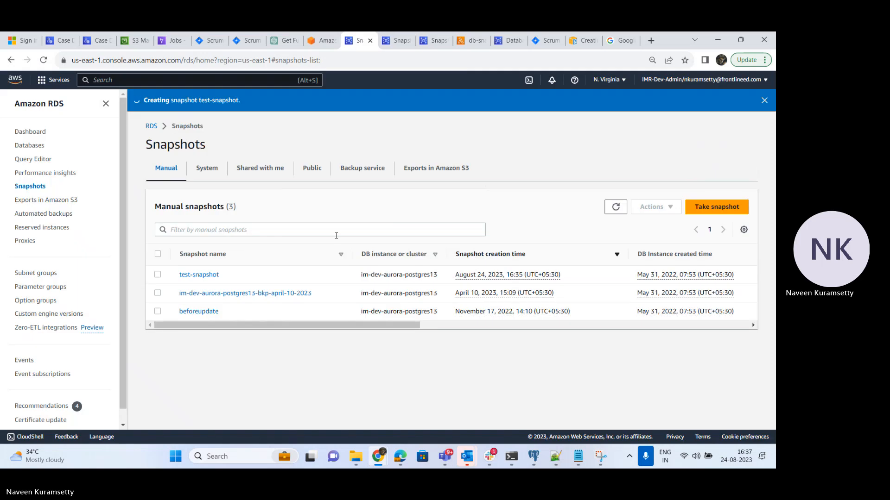
{"action": "left_click", "coordinate": [30, 145]}
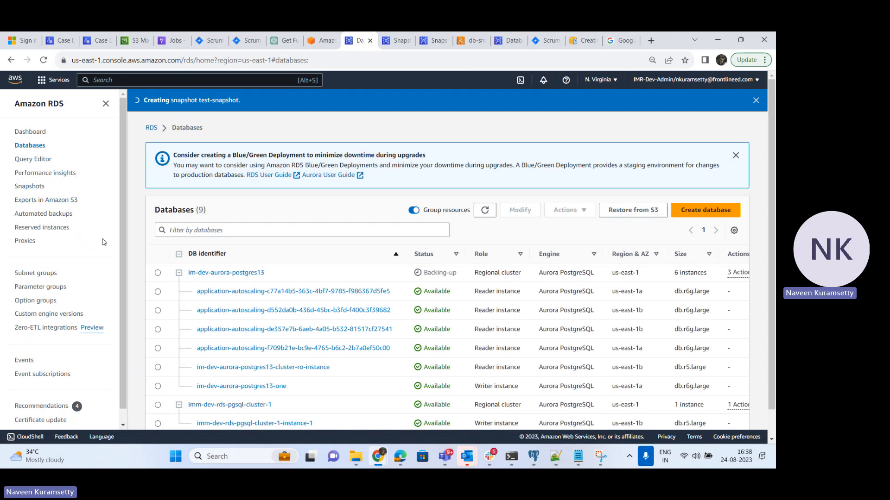
{"action": "left_click", "coordinate": [44, 60]}
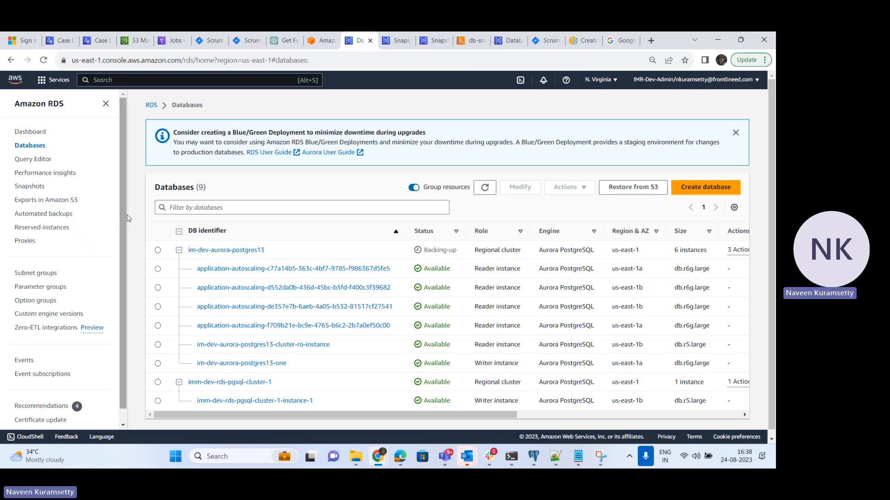
- Refresh the manual snapshots list, and reload the databases list to check the cluster's backup status again
{"action": "left_click", "coordinate": [28, 187]}
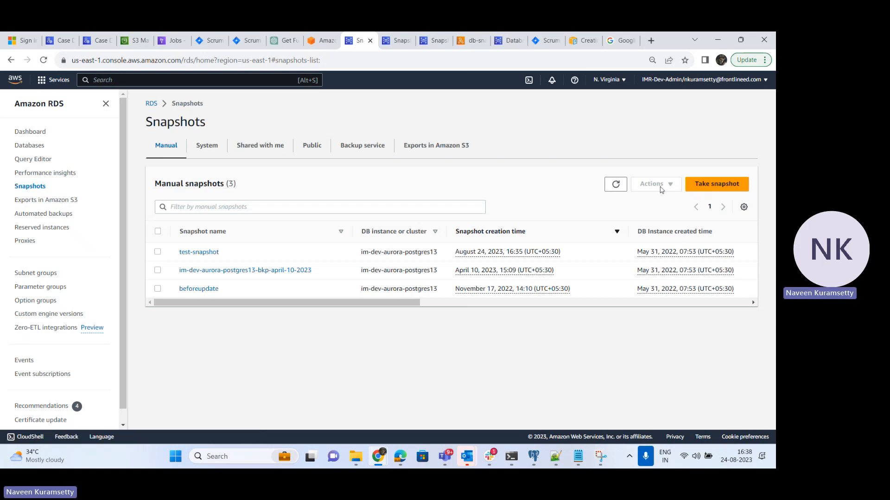
{"action": "left_click", "coordinate": [616, 185]}
{"action": "left_click", "coordinate": [28, 149]}
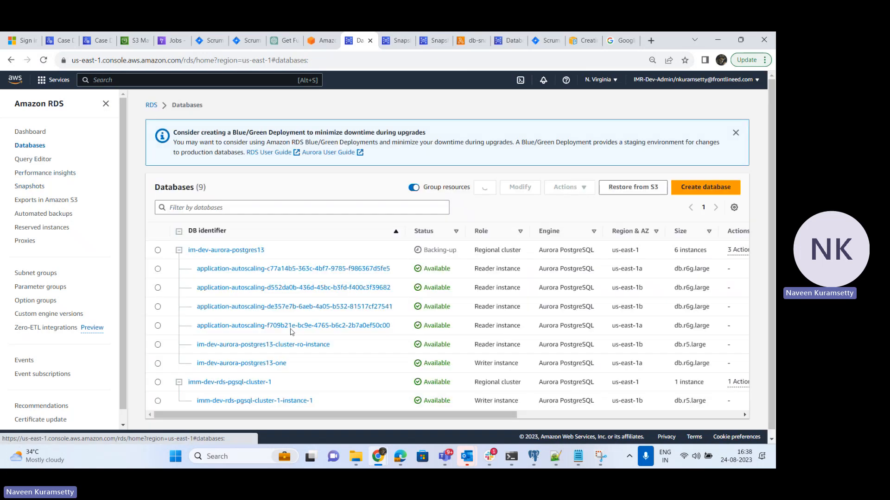
{"action": "left_click", "coordinate": [43, 60]}
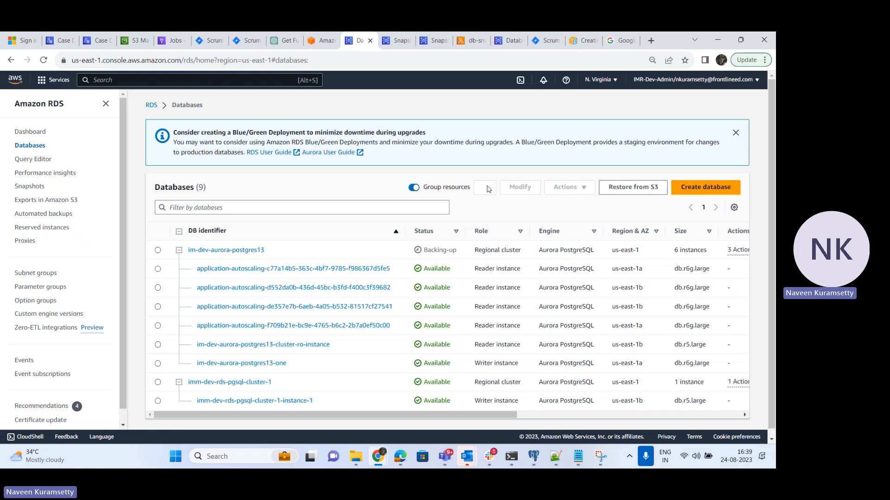
- Select test-snapshot in the manual snapshots list and check which snapshot actions are offered for it
{"action": "left_click", "coordinate": [35, 186]}
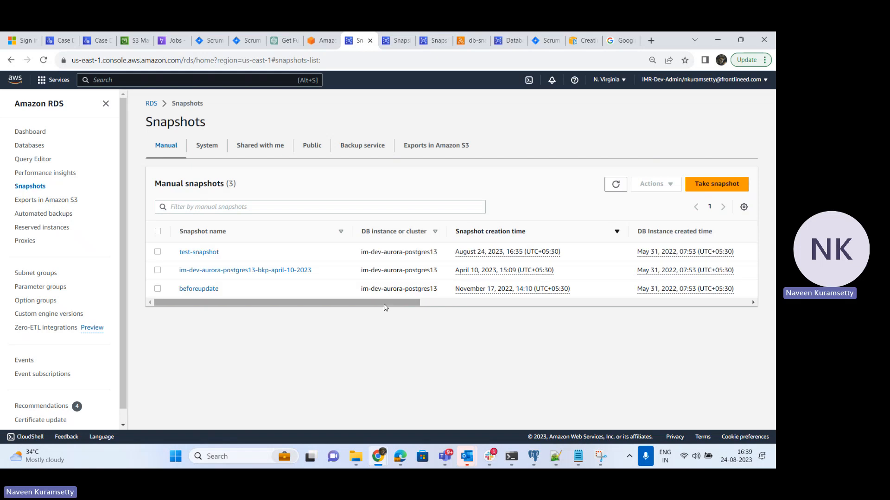
{"action": "left_click", "coordinate": [157, 252]}
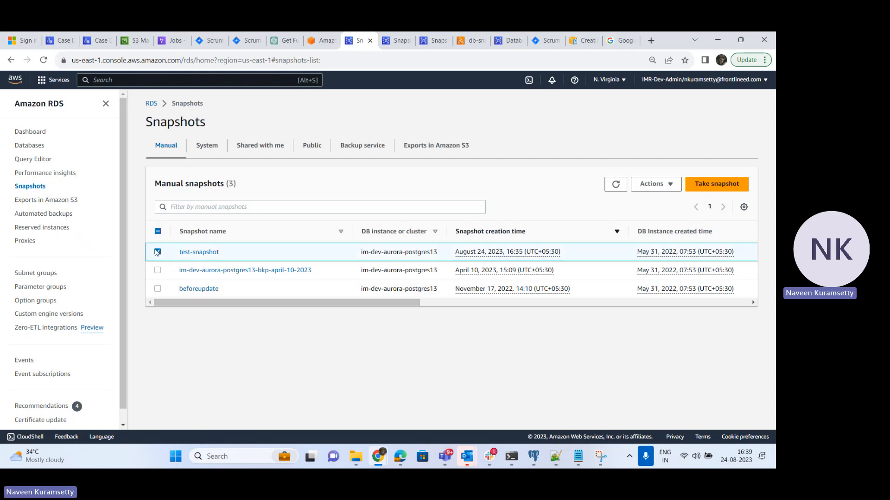
{"action": "left_click", "coordinate": [673, 187]}
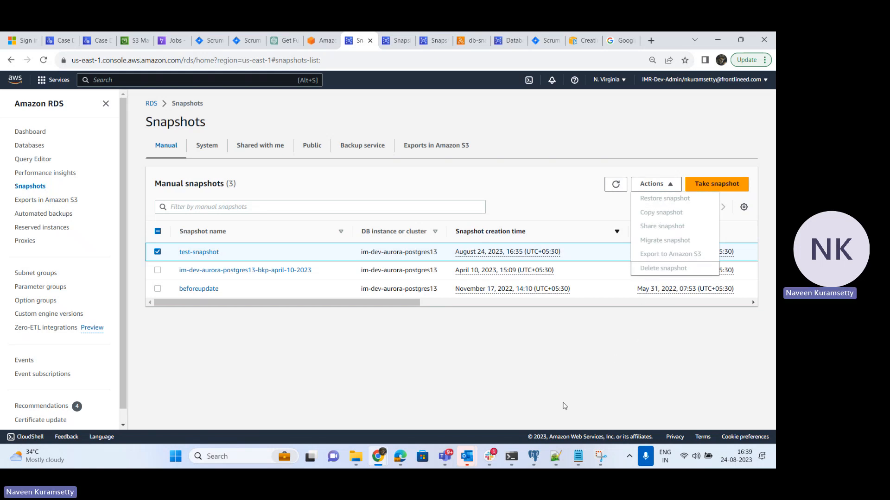
{"action": "left_click", "coordinate": [528, 355]}
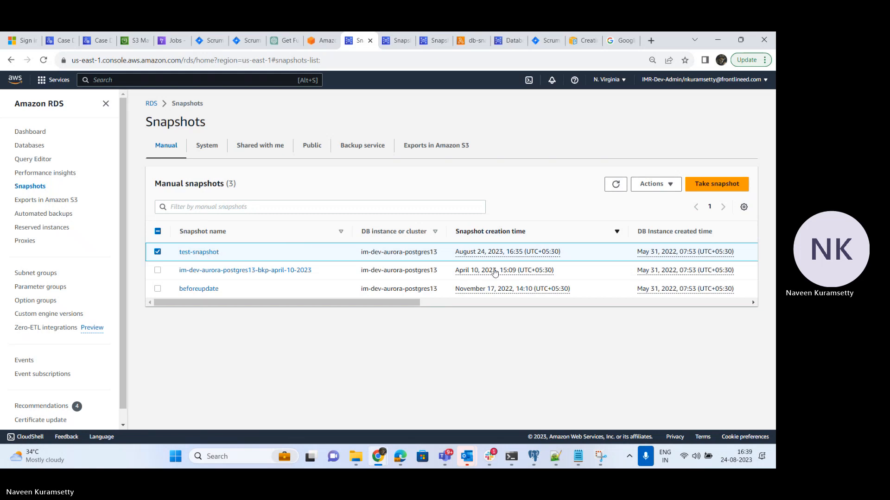
- Refresh the manual snapshots list and review the details of test-snapshot before returning to the list
{"action": "left_click", "coordinate": [615, 186]}
{"action": "left_click", "coordinate": [198, 252]}
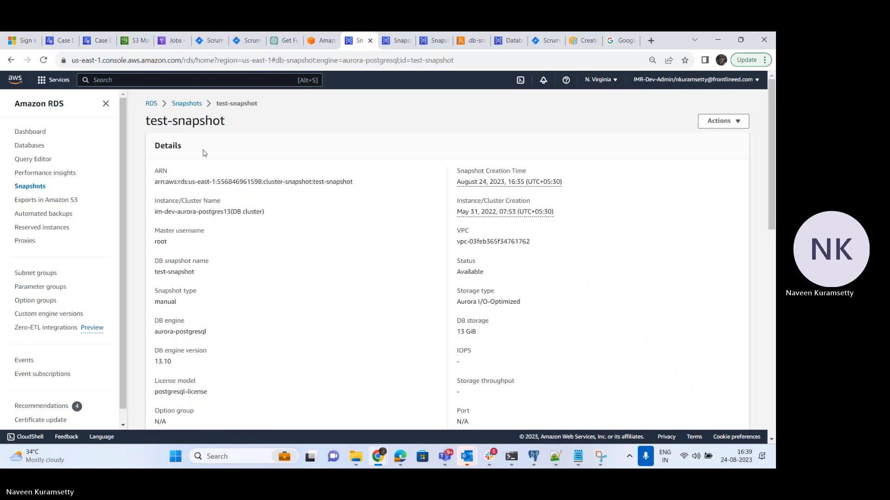
{"action": "left_click", "coordinate": [187, 105]}
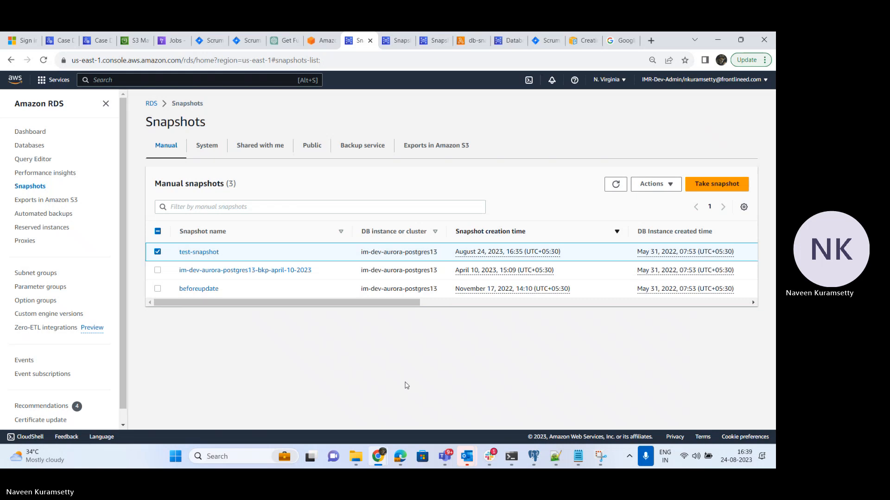
- Check the cluster's status, and in Command Prompt rerun aws rds create-db-cluster-snapshot for im-dev-aurora-postgres13 with identifier test2-snapshot in us-east-1
{"action": "left_click", "coordinate": [28, 146]}
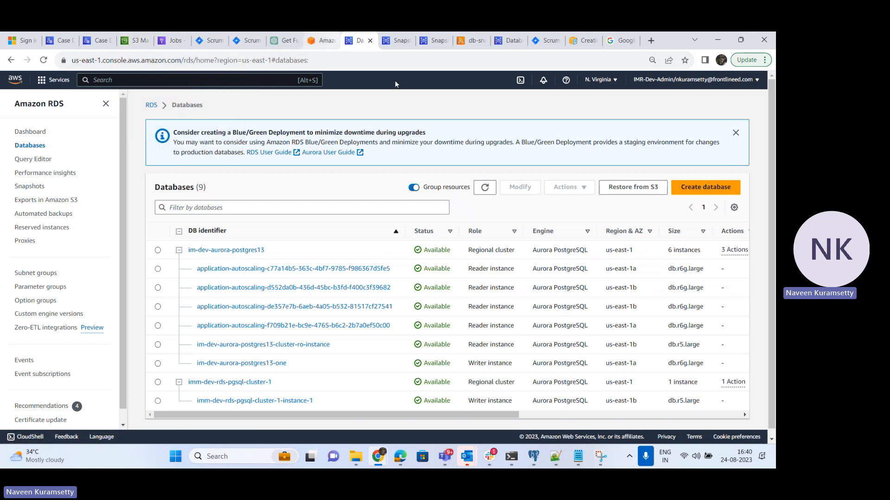
{"action": "left_click", "coordinate": [511, 457]}
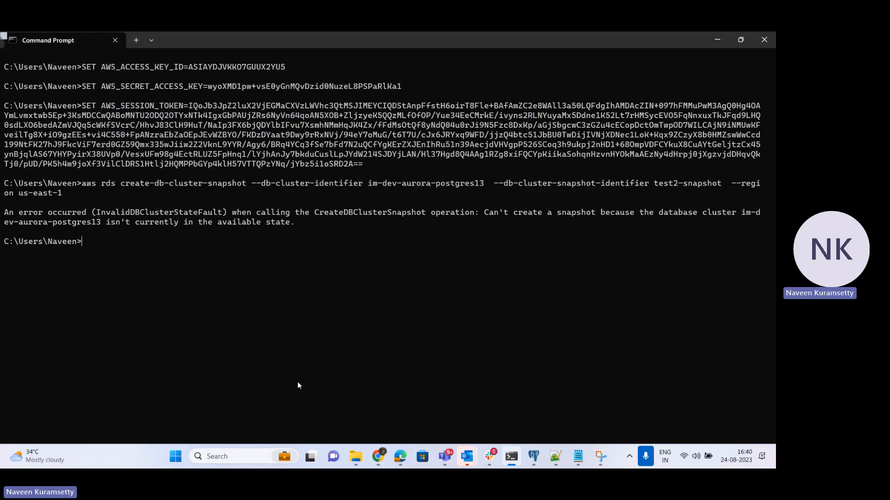
{"action": "key", "text": "Up"}
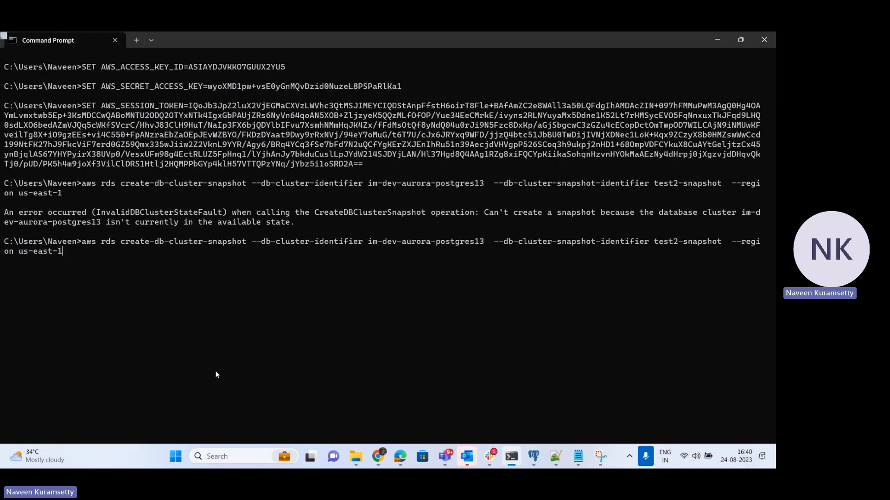
{"action": "key", "text": "Return"}
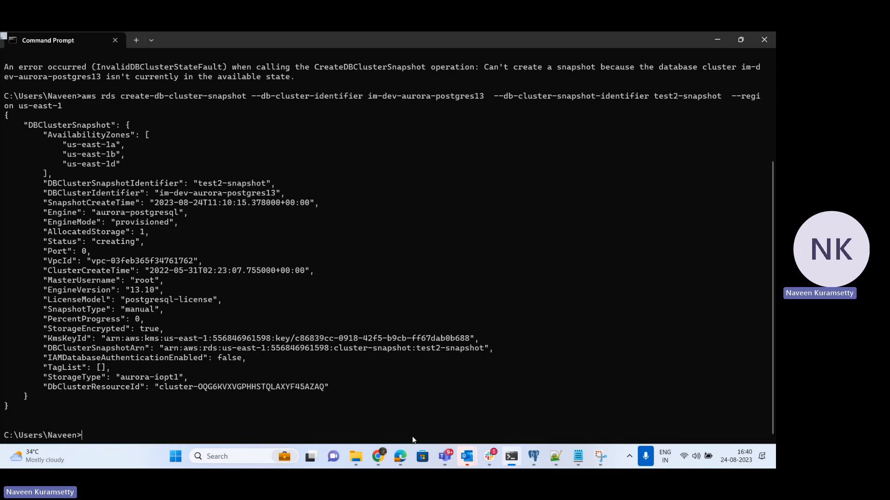
- Return to the RDS console in Chrome and check the manual snapshots for test2-snapshot and the status of im-dev-aurora-postgres13
{"action": "mouse_move", "coordinate": [381, 459]}
{"action": "left_click", "coordinate": [321, 393]}
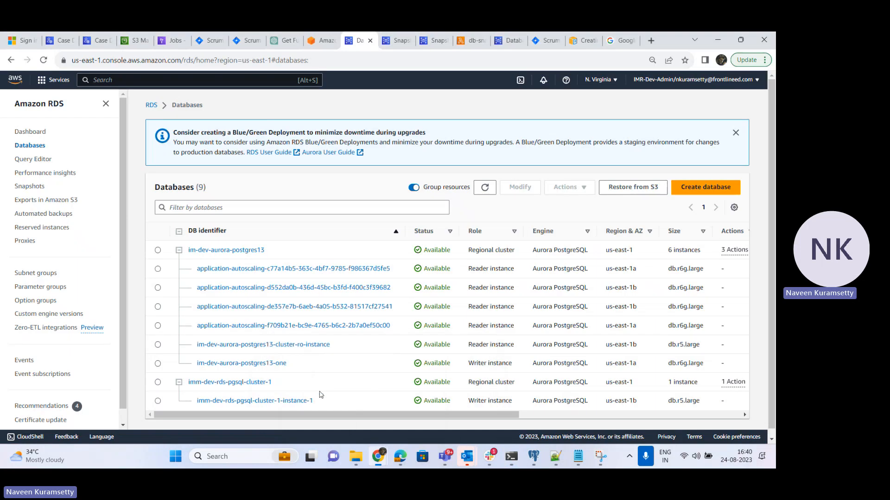
{"action": "left_click", "coordinate": [22, 187]}
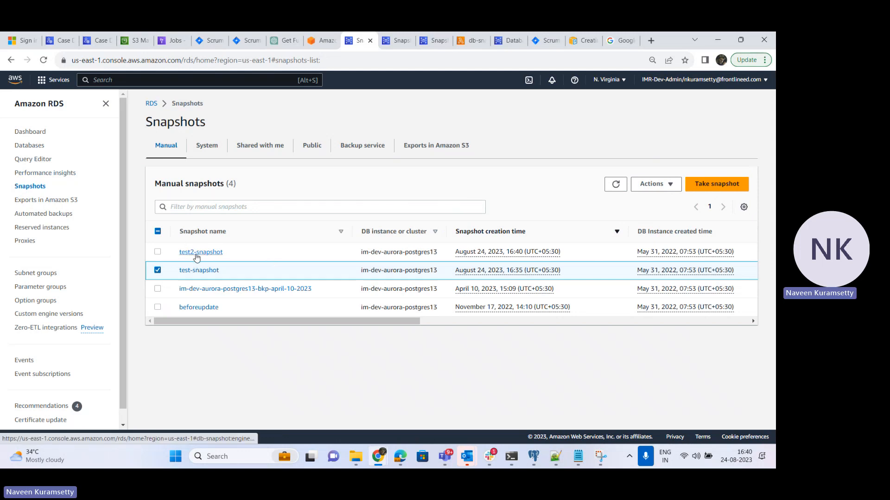
{"action": "left_click", "coordinate": [30, 146]}
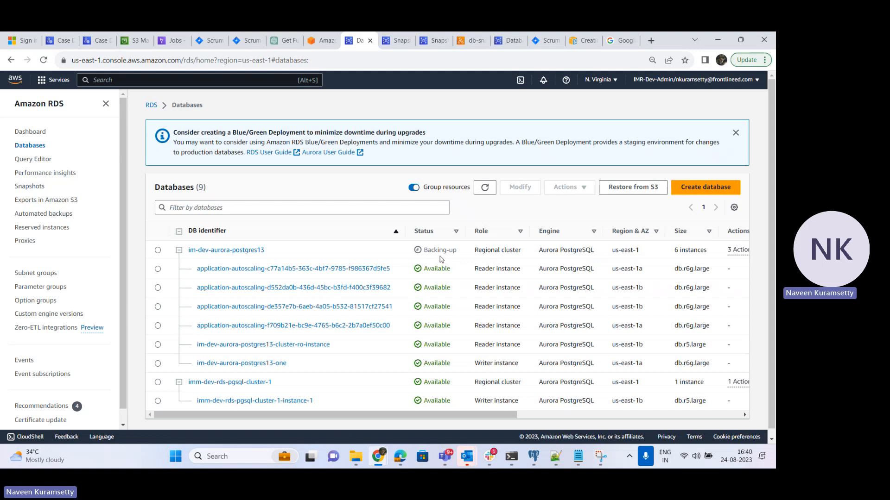
{"action": "left_click", "coordinate": [31, 134]}
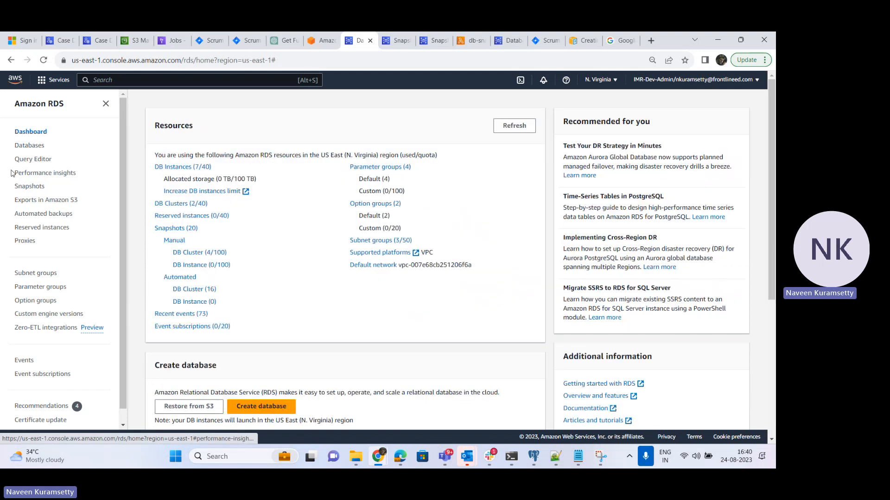
{"action": "left_click", "coordinate": [34, 148]}
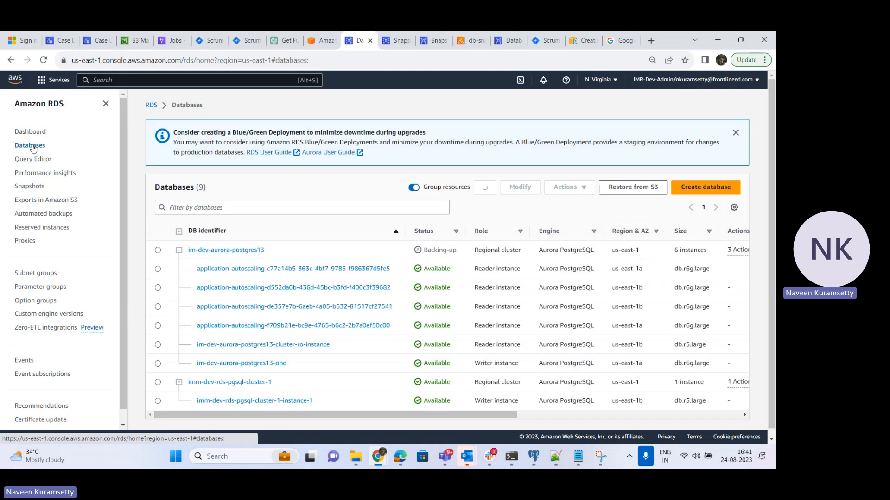
- Recheck the actions offered for test-snapshot in the manual snapshots list and reload the page
{"action": "left_click", "coordinate": [35, 188]}
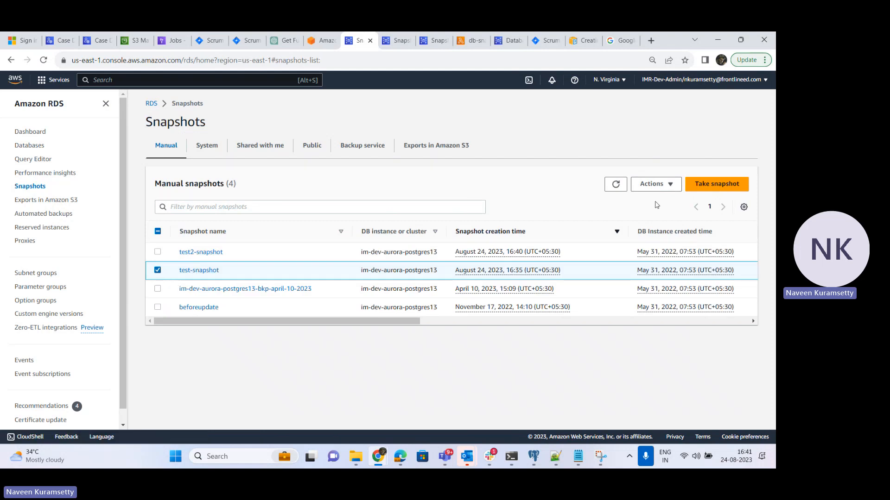
{"action": "left_click", "coordinate": [668, 185]}
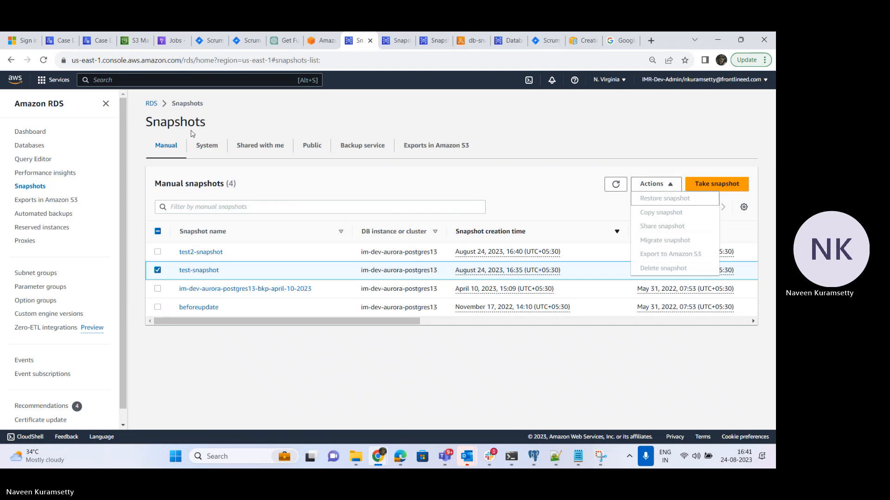
{"action": "left_click", "coordinate": [43, 60]}
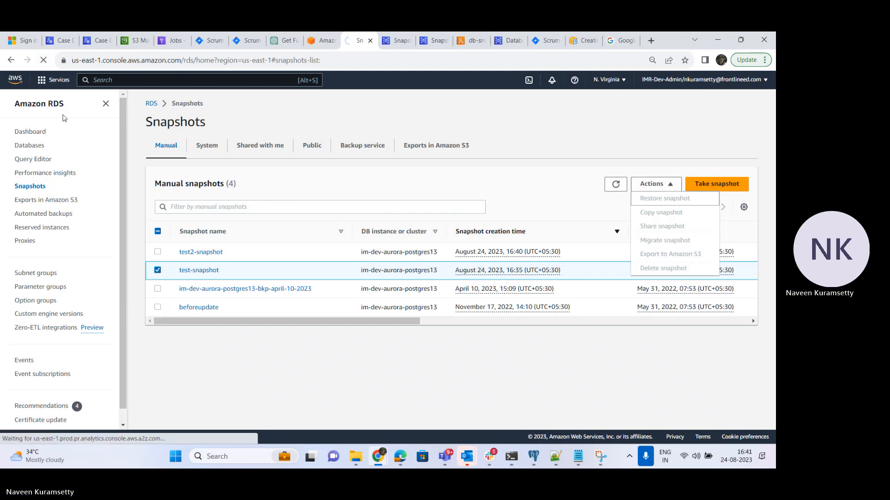
{"action": "left_click", "coordinate": [43, 59]}
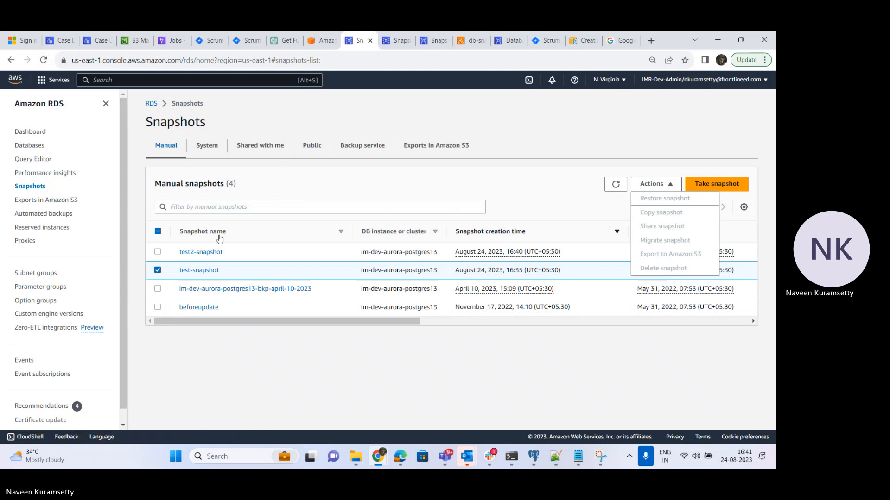
- Reselect test-snapshot in the manual snapshots list and delete it
{"action": "left_click", "coordinate": [158, 270]}
{"action": "left_click", "coordinate": [158, 270]}
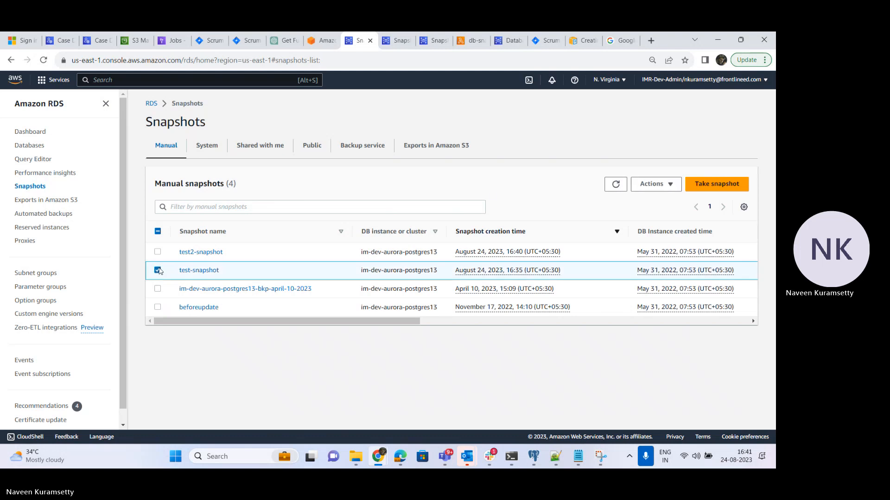
{"action": "left_click", "coordinate": [671, 184]}
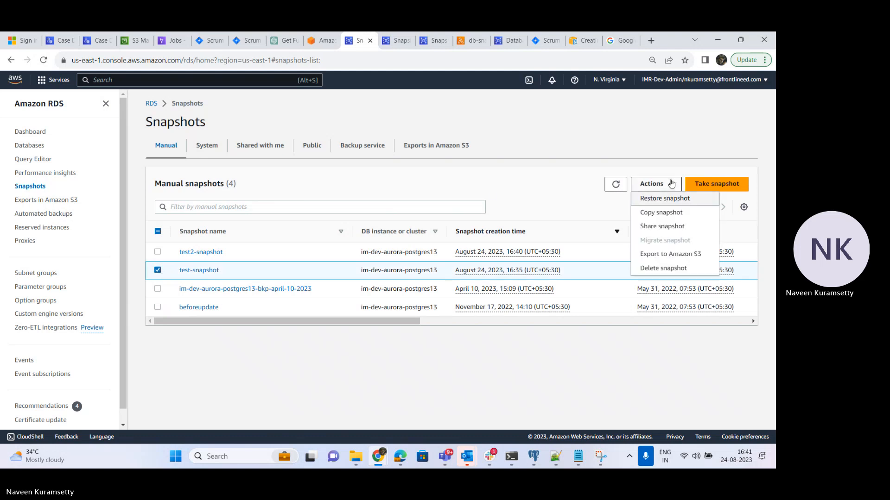
{"action": "left_click", "coordinate": [661, 269]}
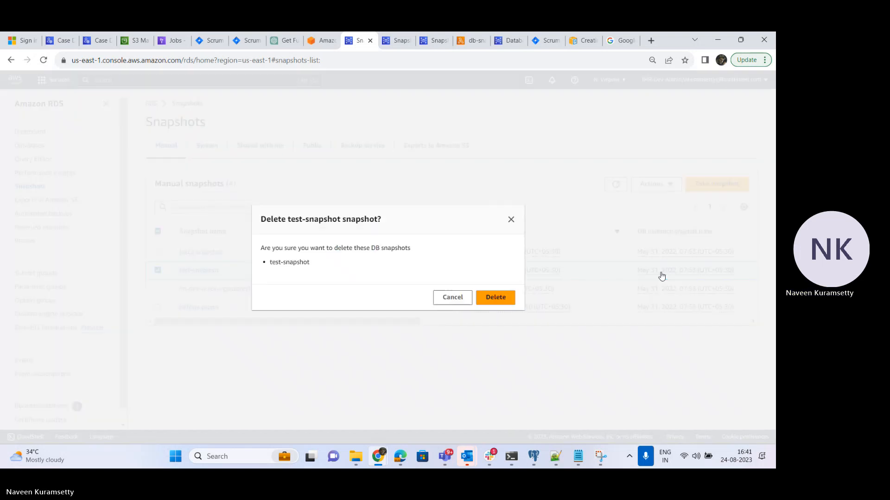
{"action": "left_click", "coordinate": [499, 299]}
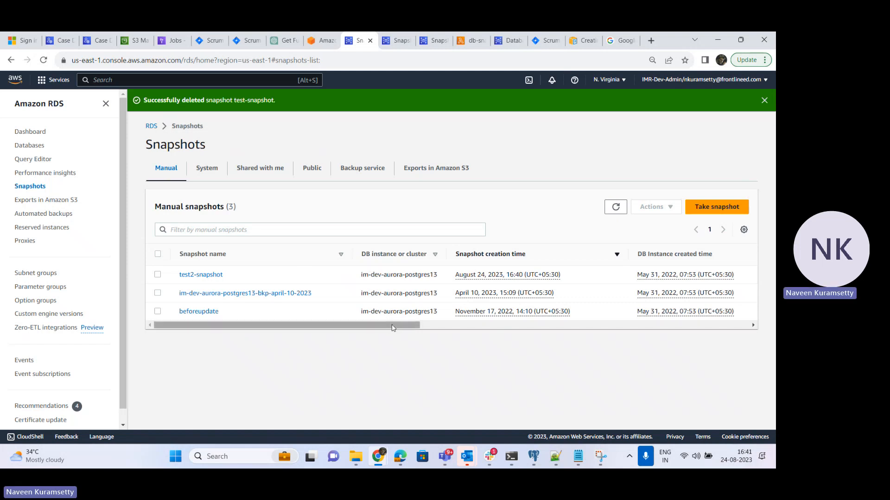
{"action": "left_click_drag", "start_coordinate": [391, 326], "coordinate": [299, 335]}
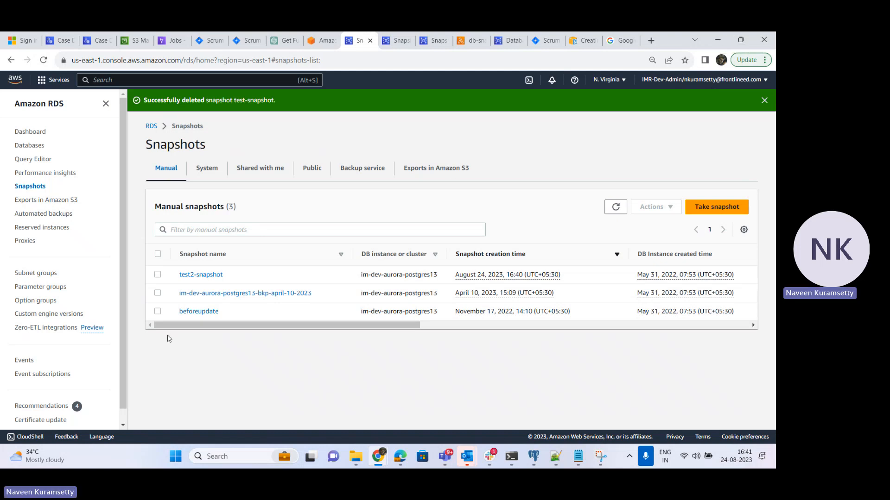
{"action": "mouse_move", "coordinate": [170, 329]}
{"action": "left_mouse_down"}
{"action": "mouse_move", "coordinate": [429, 329]}
{"action": "mouse_move", "coordinate": [175, 329]}
{"action": "left_mouse_up"}
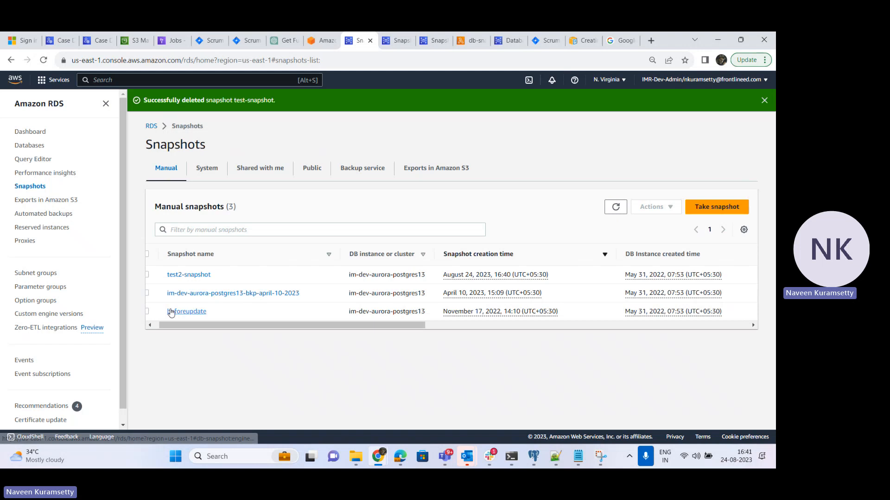
- Minimize the Chrome and Command Prompt windows and leave the Microsoft Teams meeting
{"action": "left_click", "coordinate": [714, 35]}
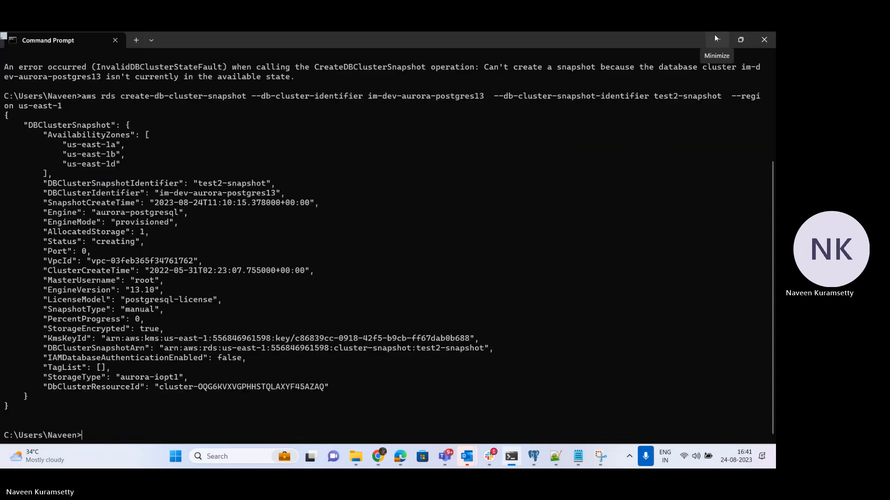
{"action": "left_click", "coordinate": [715, 37]}
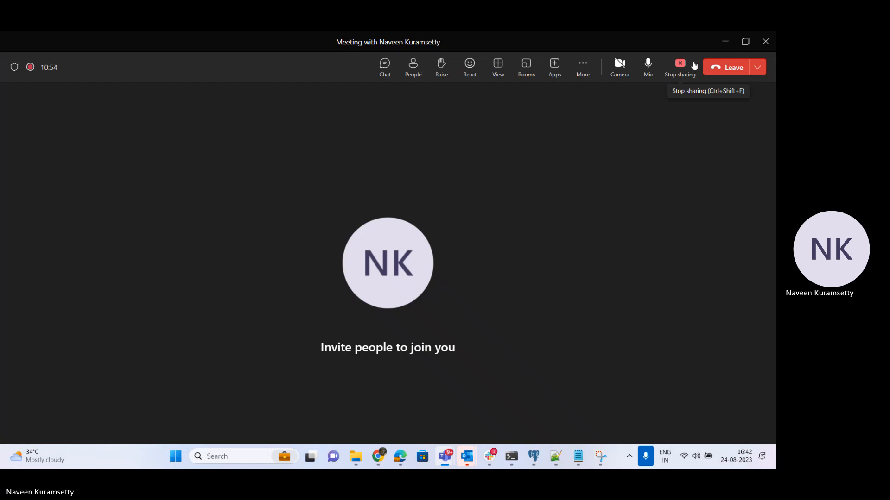
{"action": "left_click", "coordinate": [717, 67]}
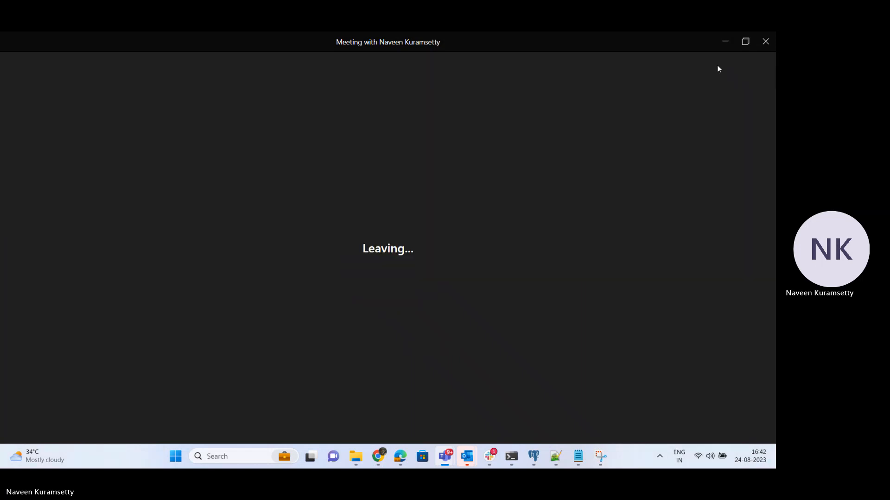